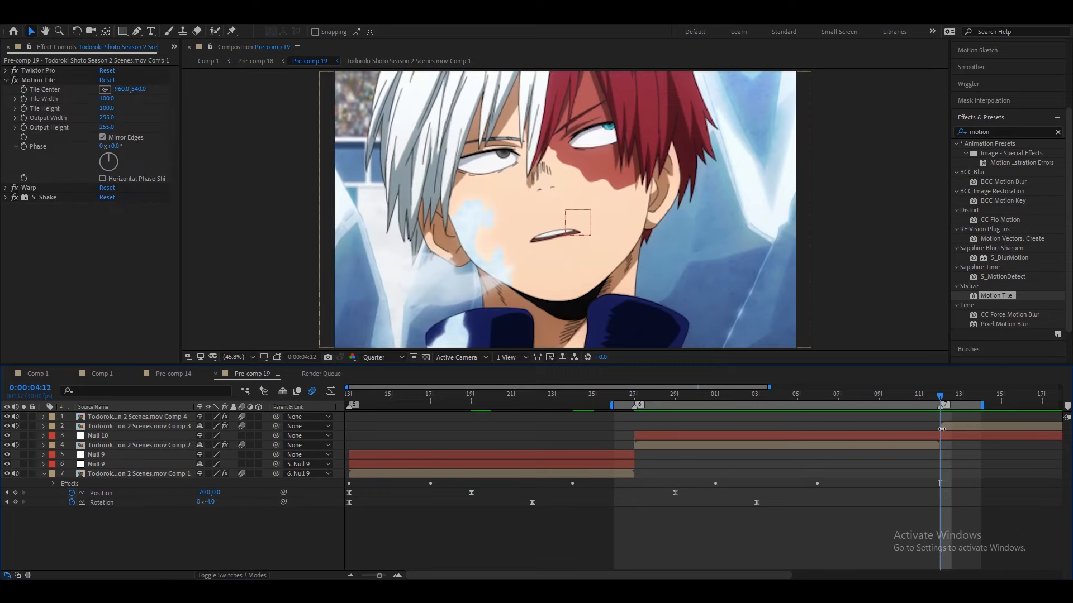
# Trim the Null 10 layer to end at 0:00:04:12, removing the leftover part, and duplicate the null
pyautogui.click(941, 437)
pyautogui.hotkey('ctrl', 'shift', 'd')
pyautogui.press('Delete')
pyautogui.click(699, 398)
pyautogui.click(705, 436)
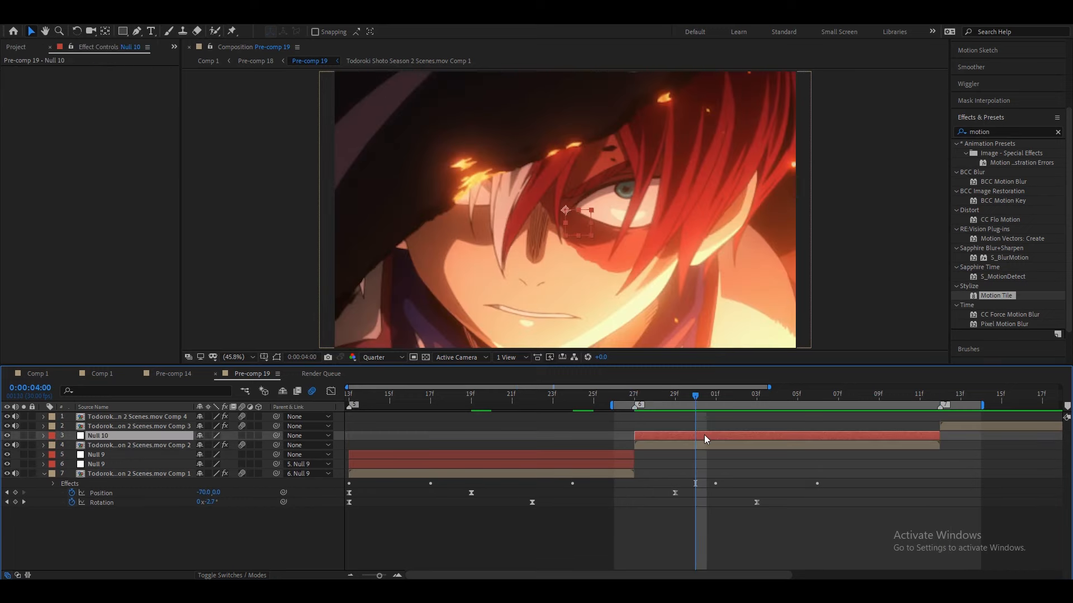
pyautogui.hotkey('ctrl', 'd')
# Parent the Comp 2 clip to the lower Null 10 and parent that null to the upper Null 10
pyautogui.click(645, 461)
pyautogui.click(654, 457)
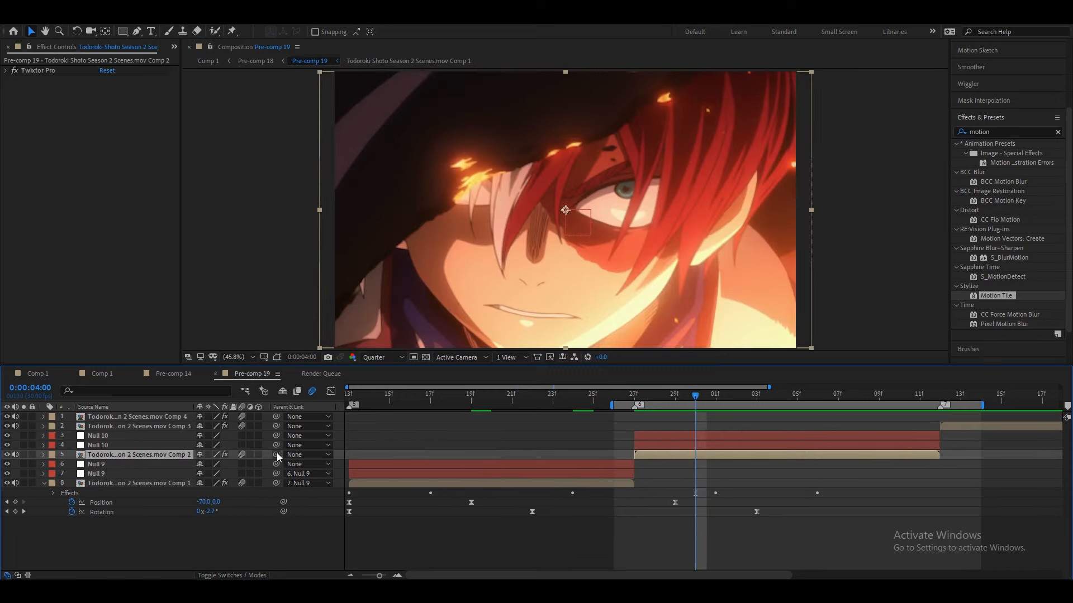
pyautogui.click(560, 549)
pyautogui.press('u')
pyautogui.press('u')
pyautogui.click(645, 455)
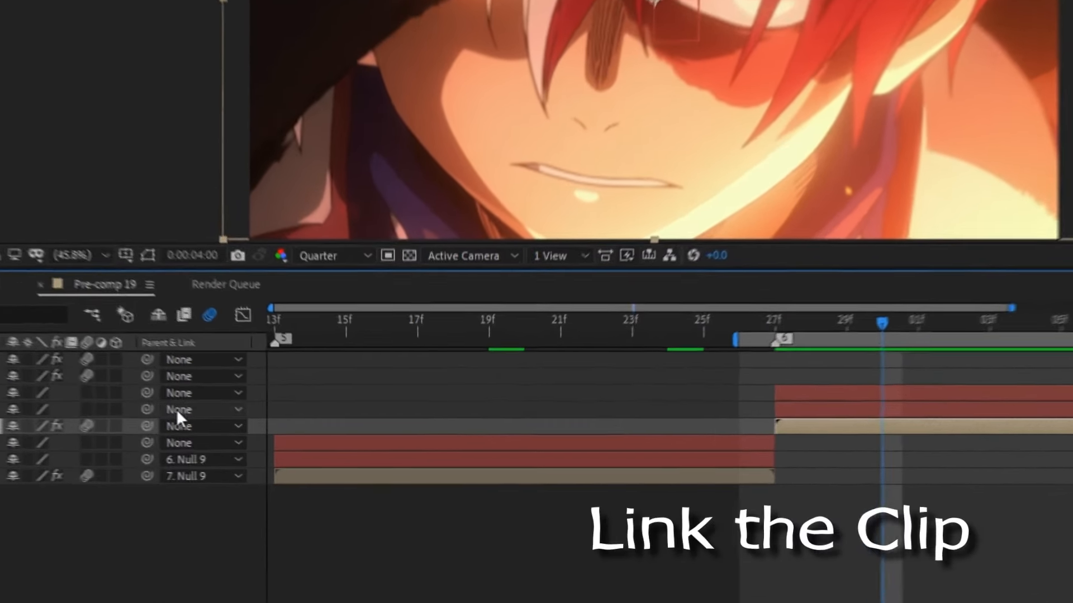
pyautogui.moveTo(147, 425); pyautogui.dragTo(794, 419)
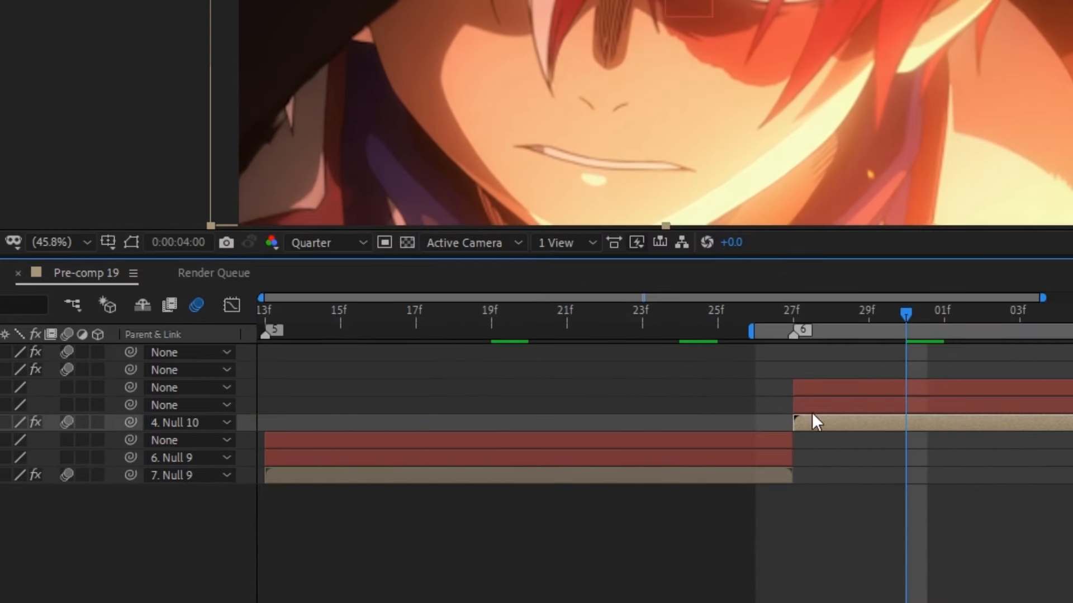
pyautogui.moveTo(130, 405); pyautogui.dragTo(837, 390)
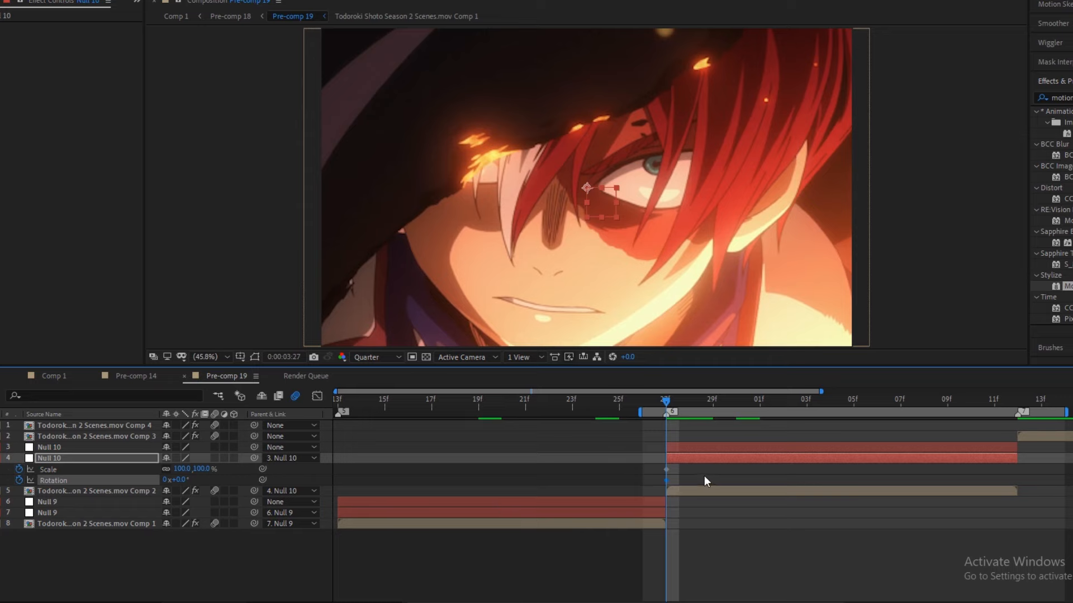
# Add keyframes on the lower Null 10 for scale at 0:00:04:14 and for rotation at 0:00:04:07
pyautogui.moveTo(948, 410); pyautogui.dragTo(1064, 414)
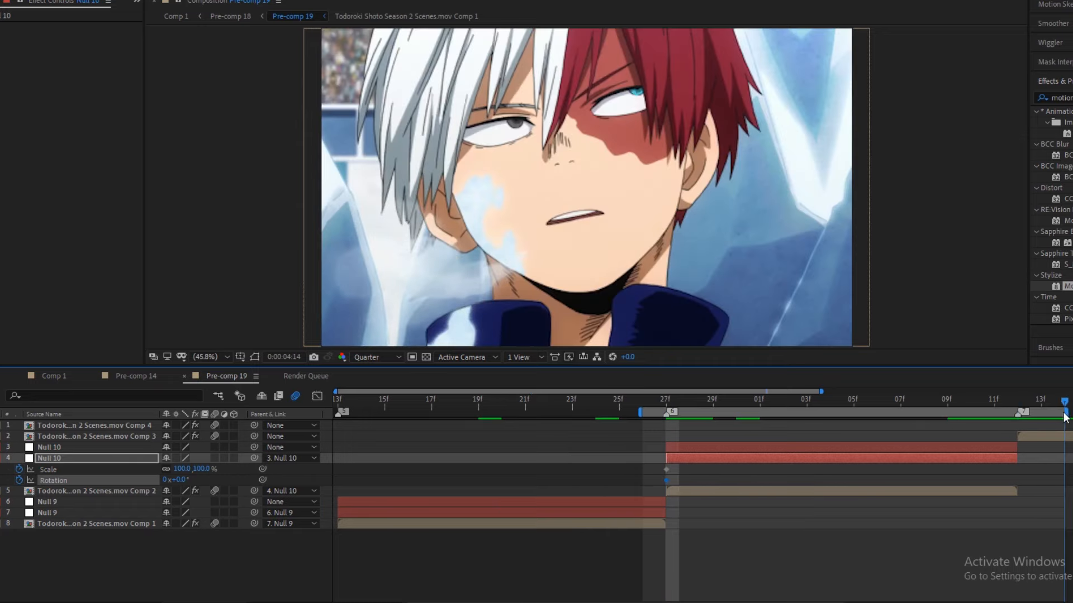
pyautogui.hotkey('alt', 'shift', 's')
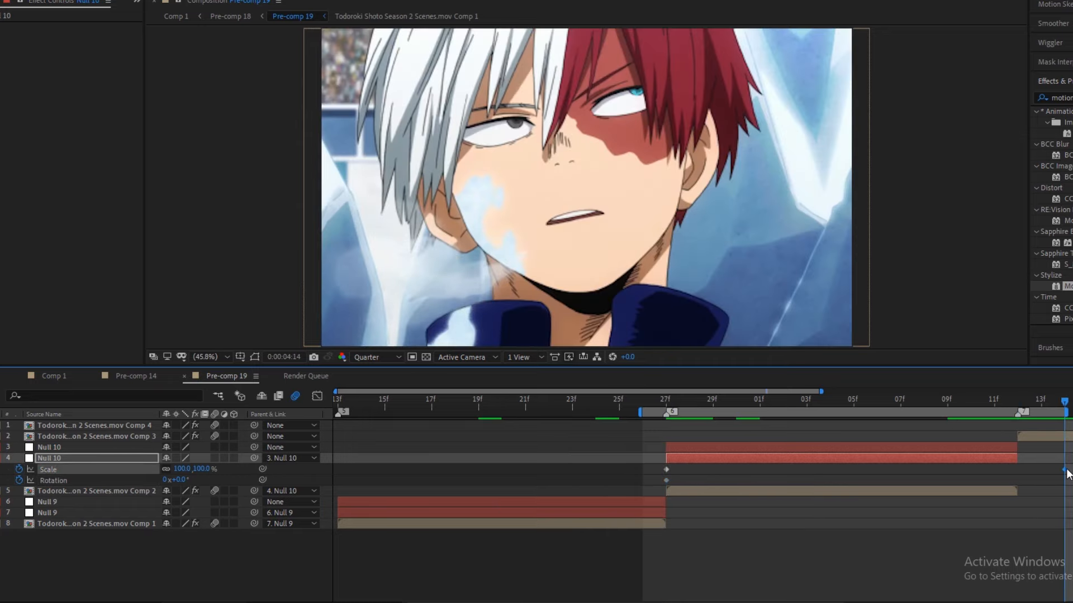
pyautogui.click(899, 401)
pyautogui.hotkey('alt', 'shift', 'r')
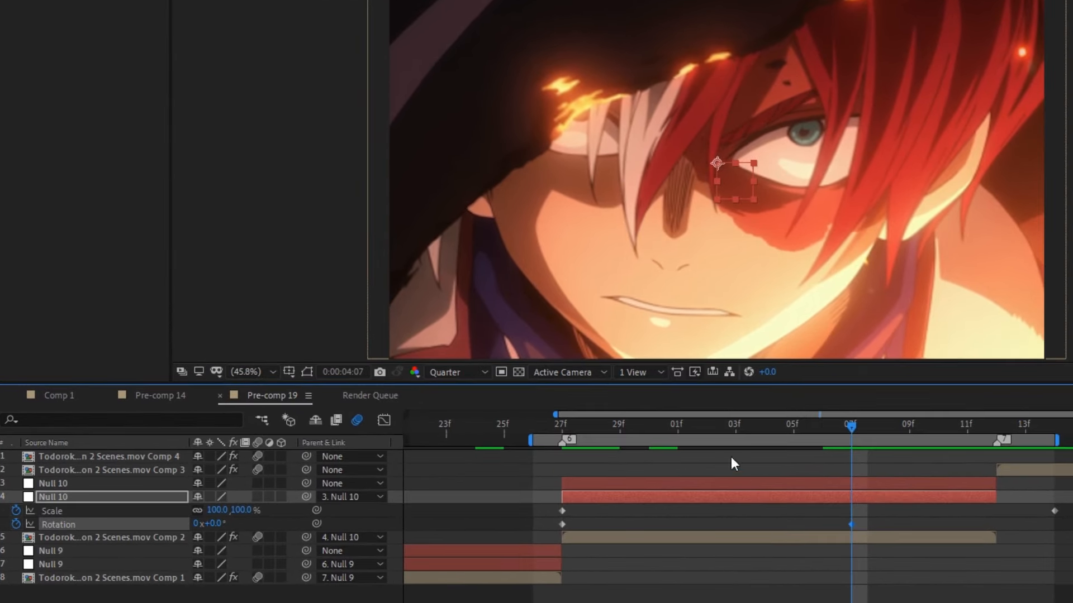
# Set the lower Null 10's starting keyframes at 0:00:03:27 to 35% scale and -90° rotation
pyautogui.press('j')
pyautogui.click(217, 510)
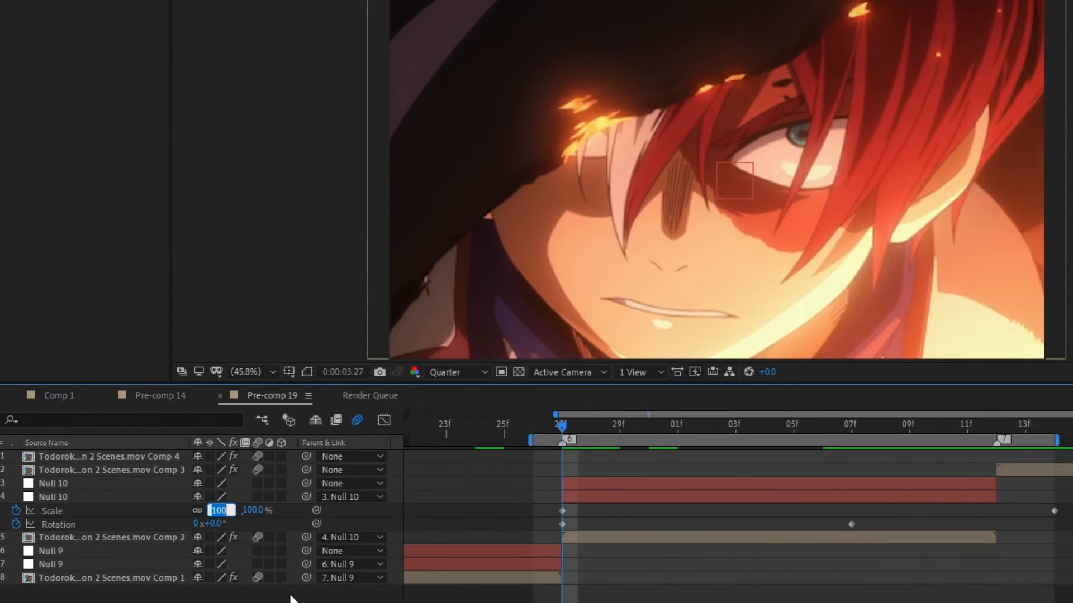
pyautogui.write('35')
pyautogui.press('Return')
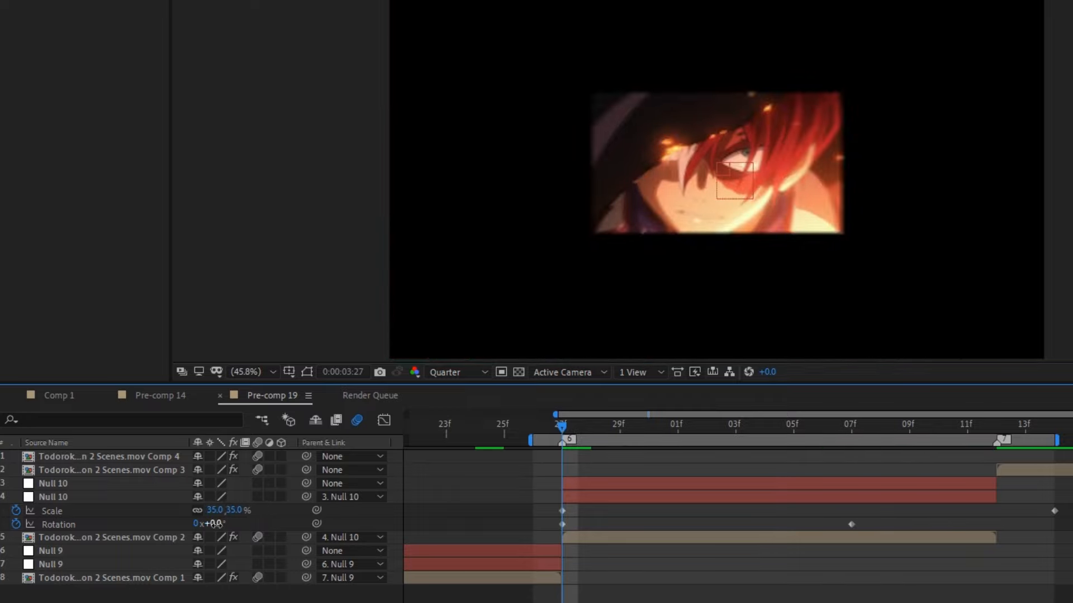
pyautogui.press('Return')
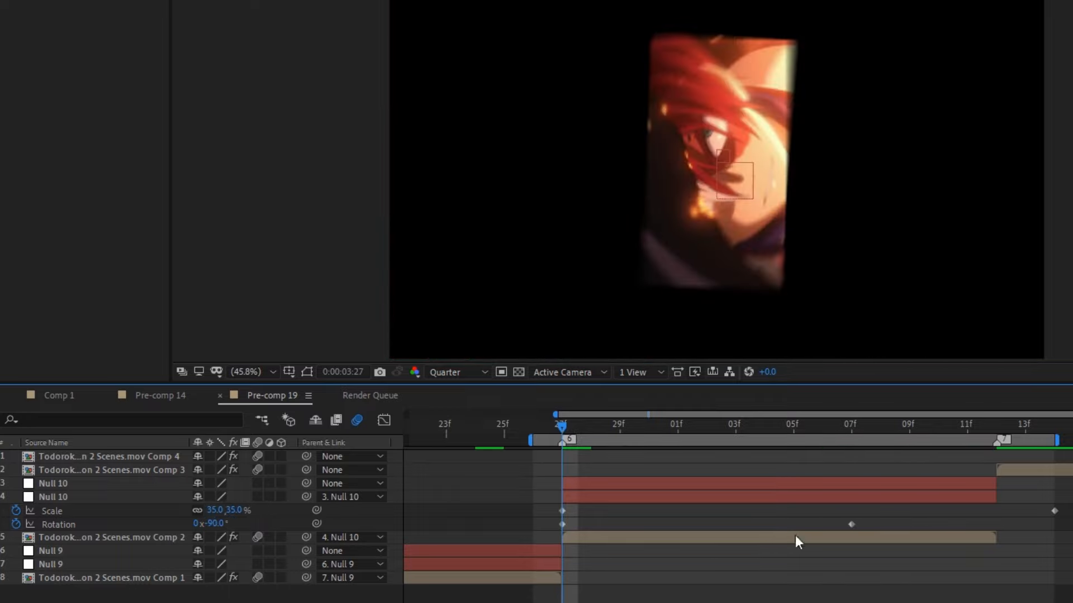
# Easy-ease the lower Null 10's scale and rotation keyframes and shape the curves with a steep start and slow finish
pyautogui.moveTo(585, 427); pyautogui.dragTo(888, 469)
pyautogui.moveTo(1060, 501); pyautogui.dragTo(550, 530)
pyautogui.press('F9')
pyautogui.click(384, 420)
pyautogui.moveTo(559, 541); pyautogui.dragTo(474, 458)
pyautogui.click(554, 469)
pyautogui.scroll(1, 554, 470)
pyautogui.moveTo(625, 504); pyautogui.dragTo(474, 445)
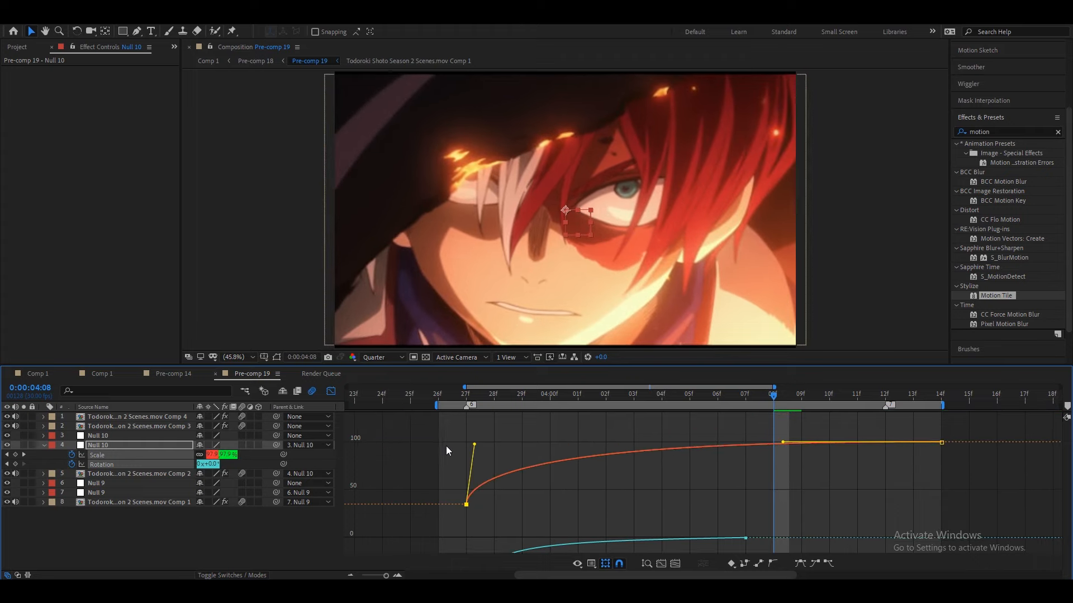
pyautogui.moveTo(783, 442); pyautogui.dragTo(521, 447)
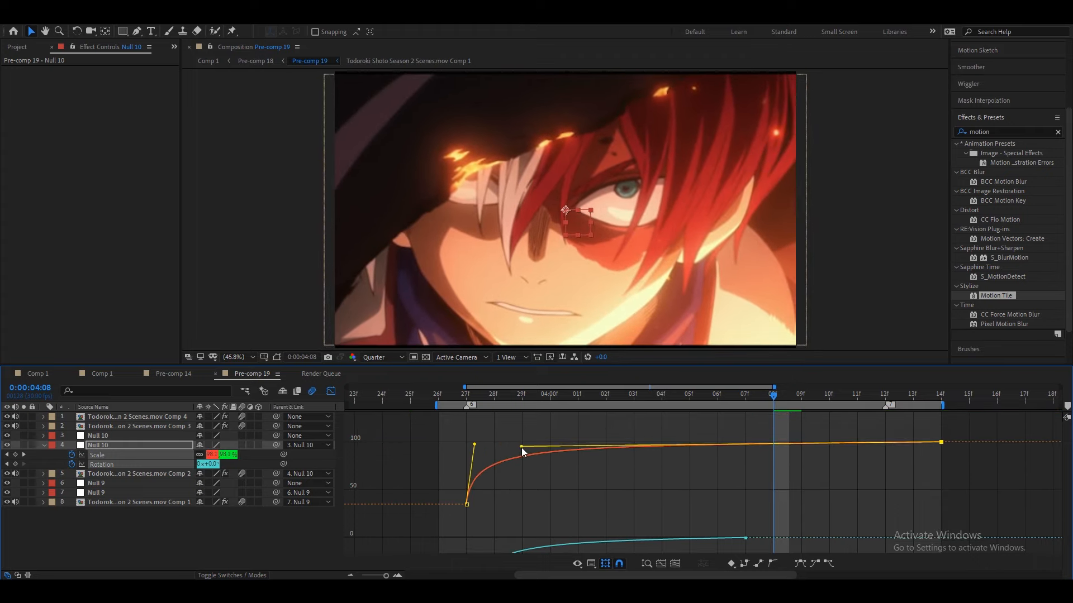
pyautogui.moveTo(461, 399); pyautogui.dragTo(521, 416)
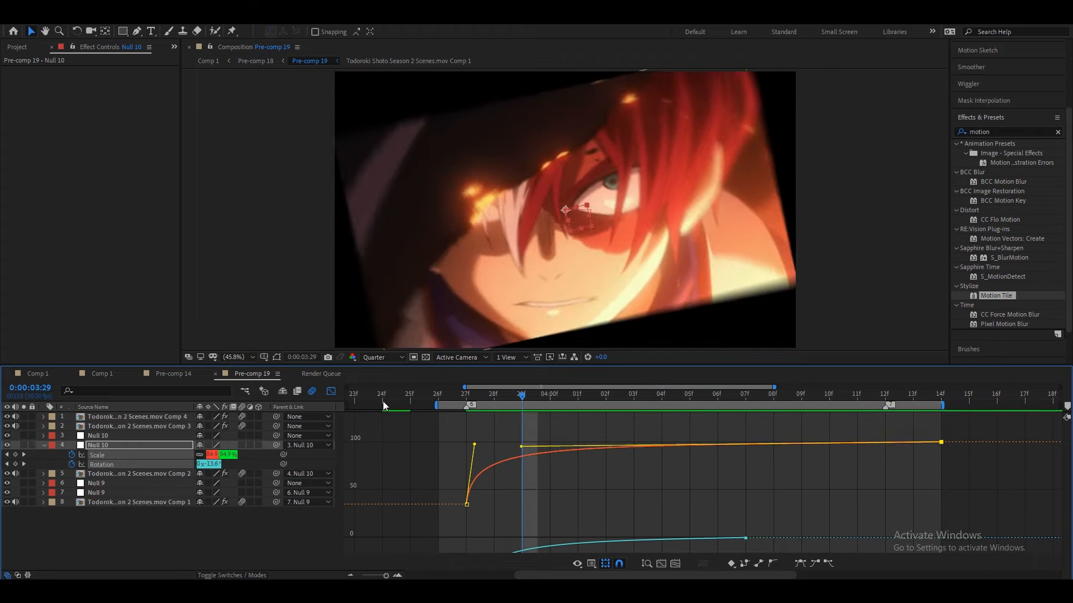
pyautogui.click(330, 392)
# Set the lower Null 10's final scale keyframe at 0:00:04:14 to 110%
pyautogui.click(940, 396)
pyautogui.click(514, 504)
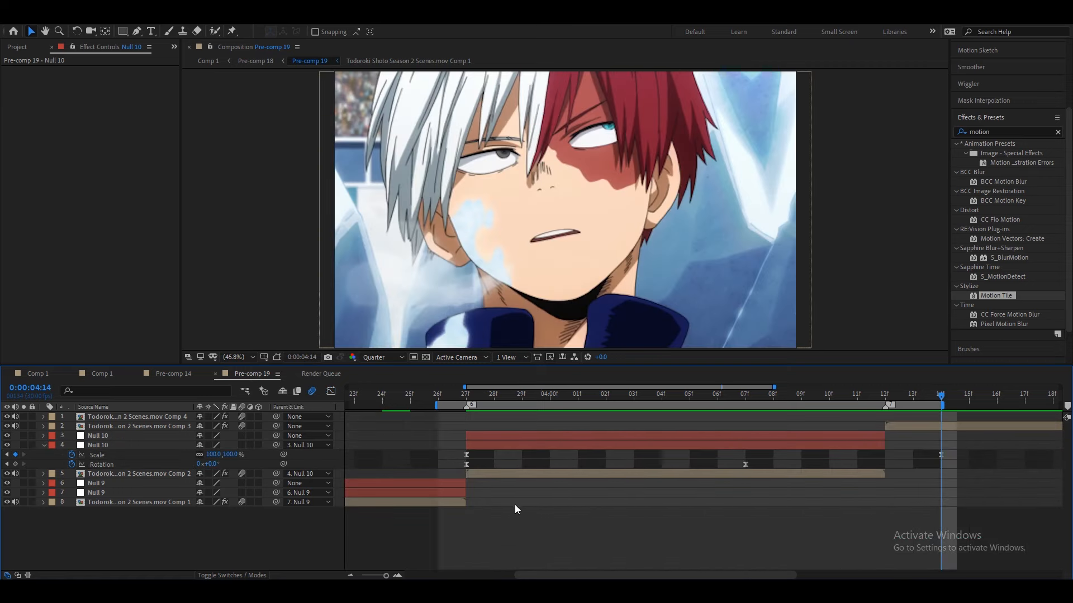
pyautogui.write('110')
pyautogui.press('Return')
# Readjust the starting handle of the lower Null 10's scale curve and preview the movement
pyautogui.moveTo(961, 452); pyautogui.dragTo(919, 460)
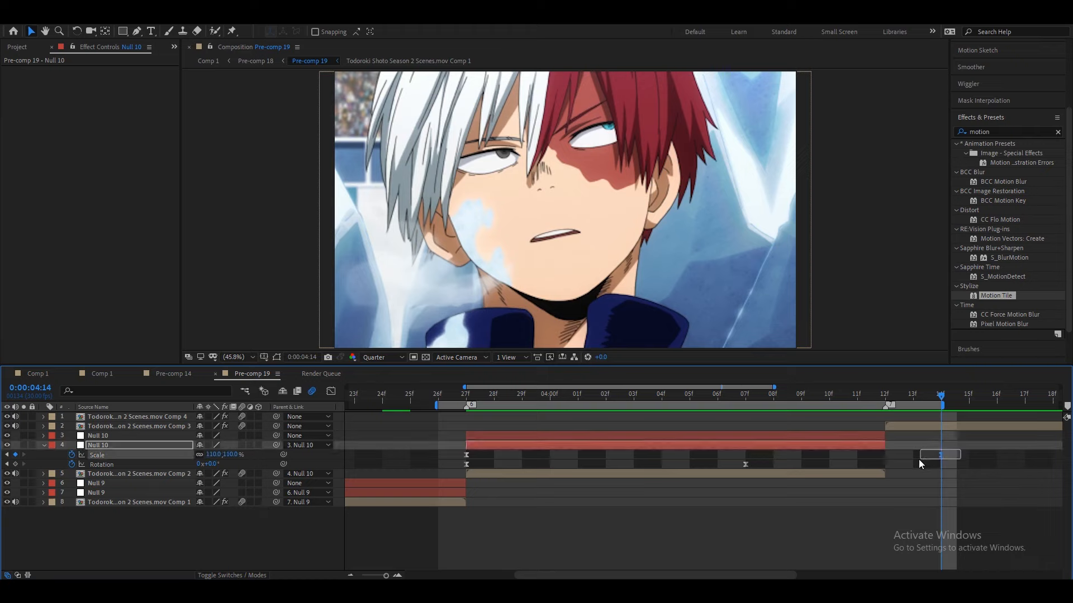
pyautogui.click(330, 392)
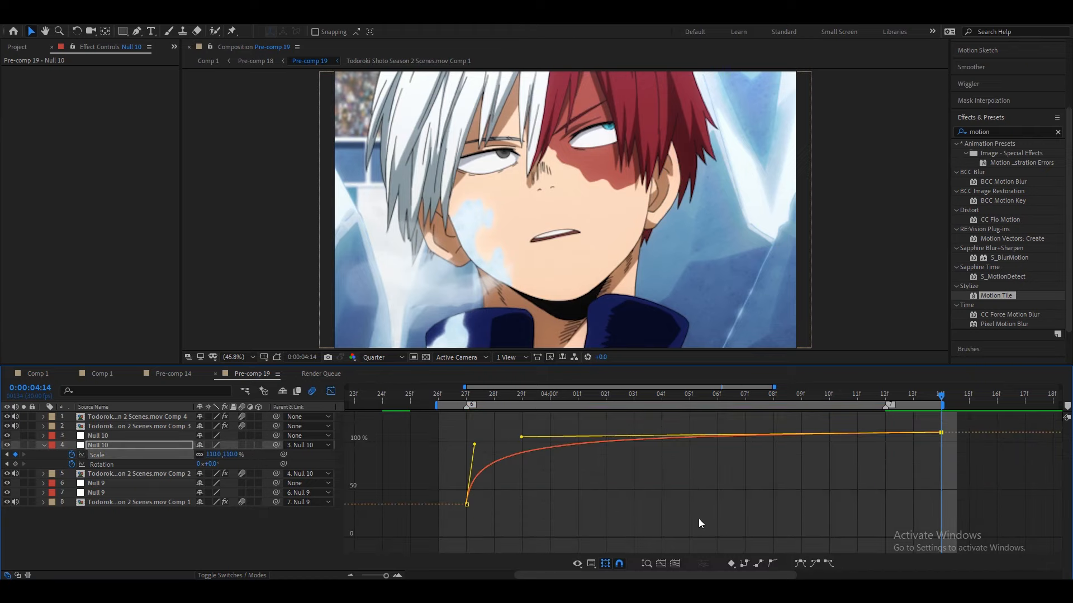
pyautogui.click(474, 445)
pyautogui.moveTo(475, 446); pyautogui.dragTo(497, 438)
pyautogui.click(332, 391)
pyautogui.click(376, 575)
pyautogui.moveTo(617, 397); pyautogui.dragTo(821, 444)
pyautogui.press('space')
# Keyframe the upper Null 10's scale at 0:00:04:05, 0:00:04:11 and 0:00:04:12, using 35% at 0:00:04:11
pyautogui.click(824, 438)
pyautogui.press('s')
pyautogui.click(1064, 383)
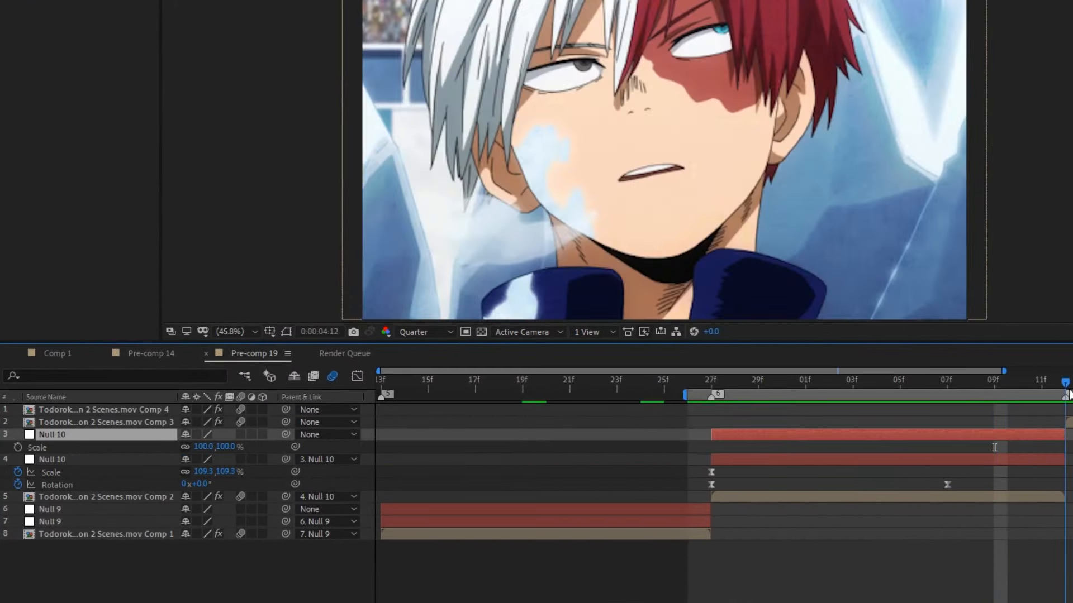
pyautogui.hotkey('alt', 'shift', 's')
pyautogui.press('pageup')
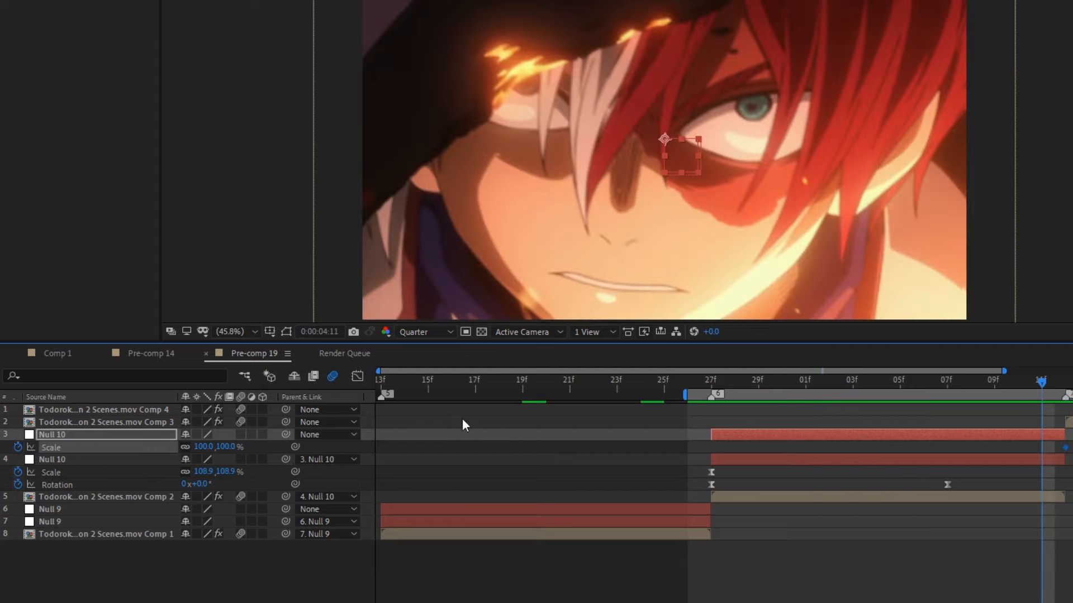
pyautogui.moveTo(997, 381); pyautogui.dragTo(1040, 392)
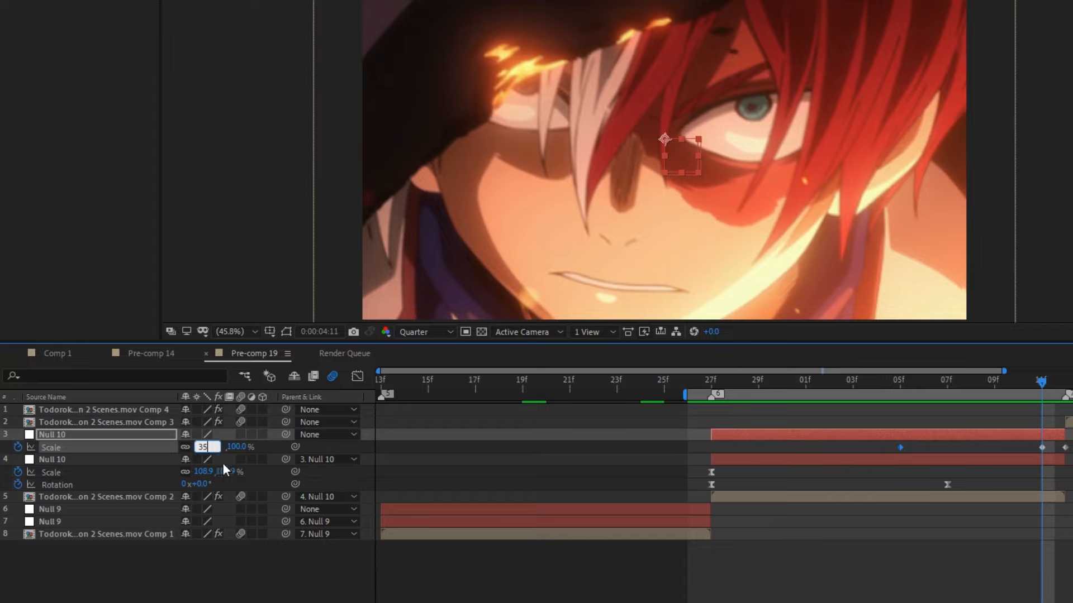
pyautogui.click(965, 535)
# Easy-ease the upper Null 10's scale keyframes and shape the curve into a late, sharp dip around the 35% keyframe
pyautogui.moveTo(1070, 440); pyautogui.dragTo(850, 451)
pyautogui.press('F9')
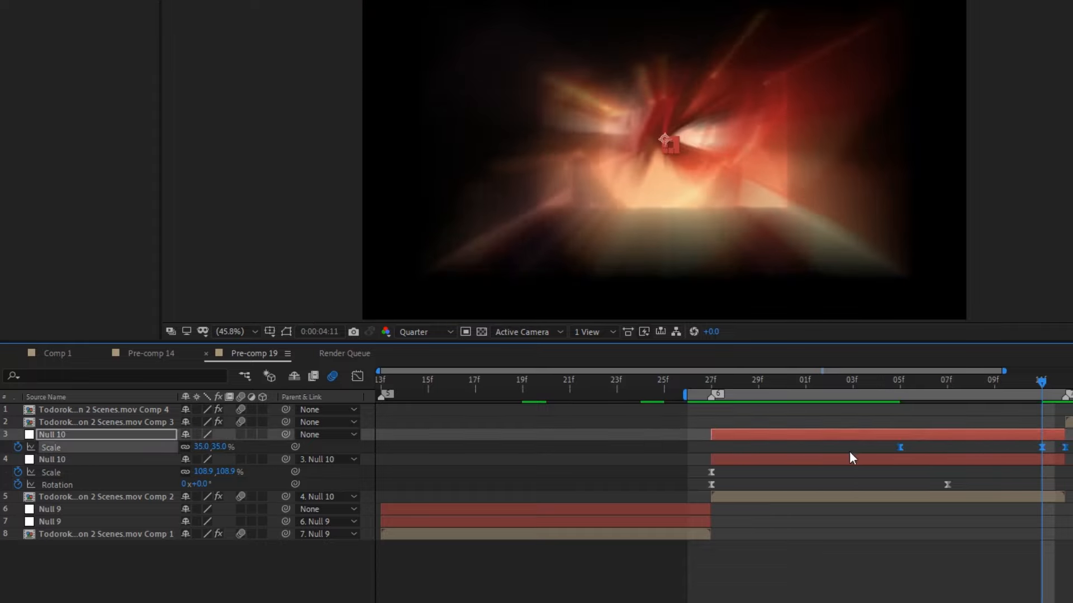
pyautogui.click(357, 377)
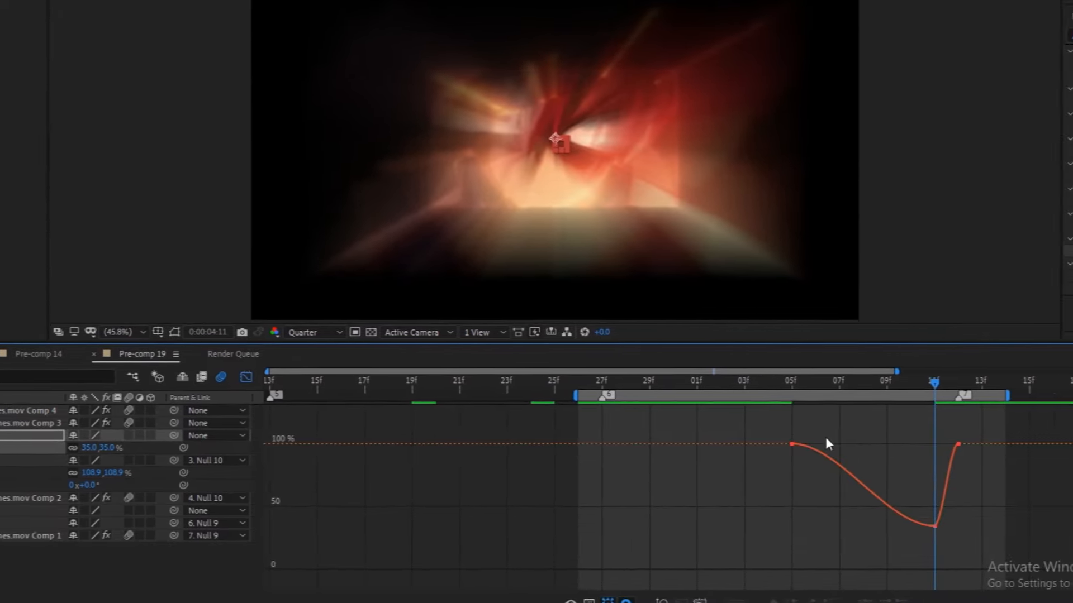
pyautogui.click(792, 444)
pyautogui.moveTo(888, 527); pyautogui.dragTo(928, 449)
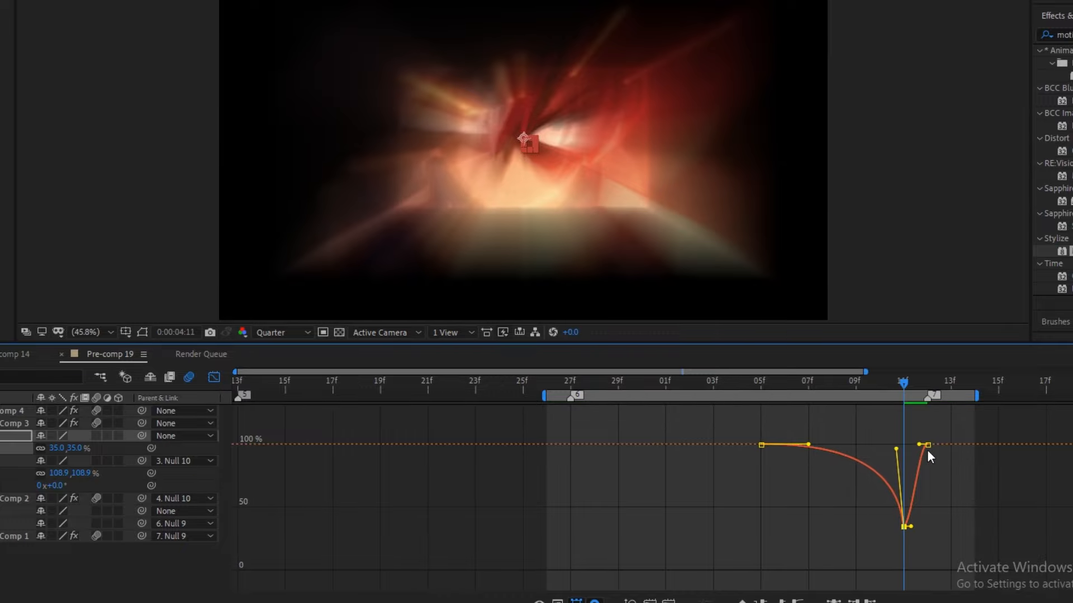
pyautogui.moveTo(839, 444); pyautogui.dragTo(921, 445)
pyautogui.click(904, 527)
pyautogui.moveTo(912, 526); pyautogui.dragTo(910, 484)
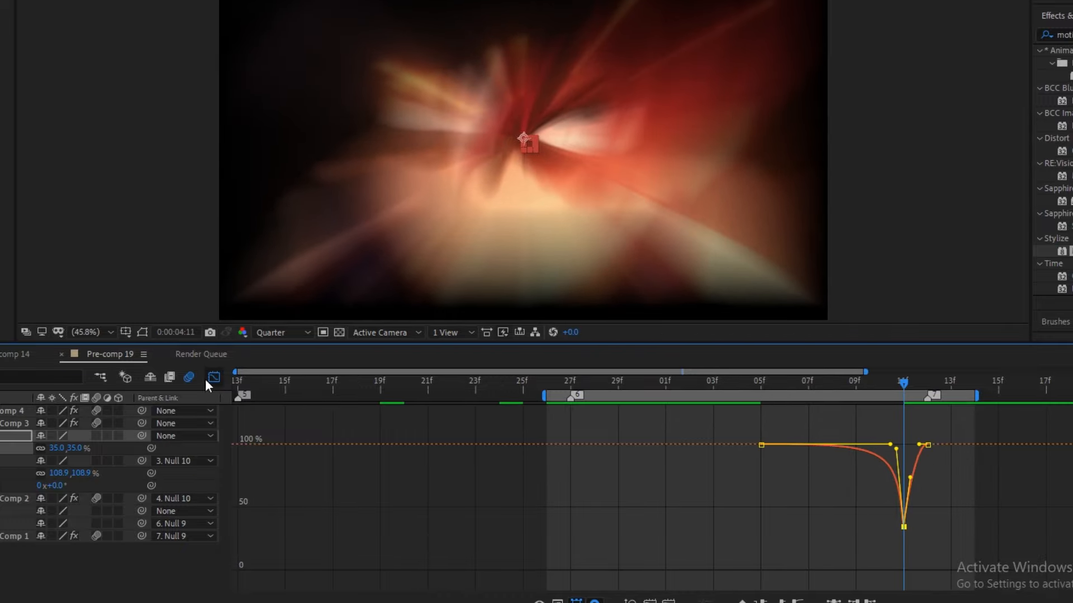
pyautogui.click(214, 377)
# Apply the Motion Tile effect to the Comp 2 clip and try an output width of 255
pyautogui.click(723, 498)
pyautogui.moveTo(996, 296); pyautogui.dragTo(134, 195)
pyautogui.write('2')
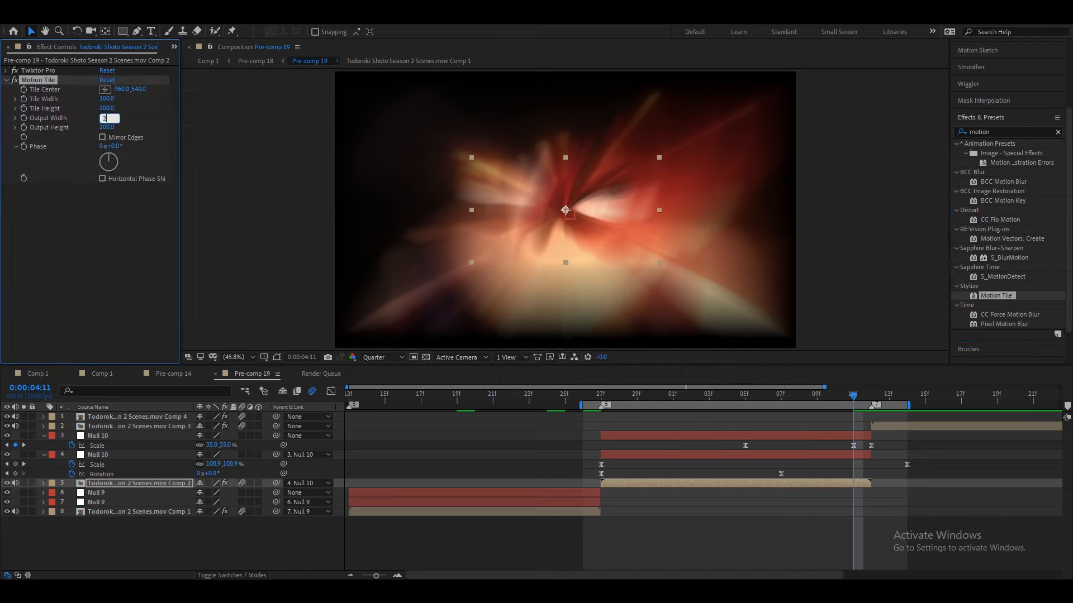
pyautogui.write('55')
pyautogui.click(136, 122)
pyautogui.click(107, 128)
pyautogui.write('2')
# Set the Comp 2 clip's Motion Tile output width and height to 333 and enable Mirror Edges
pyautogui.click(110, 120)
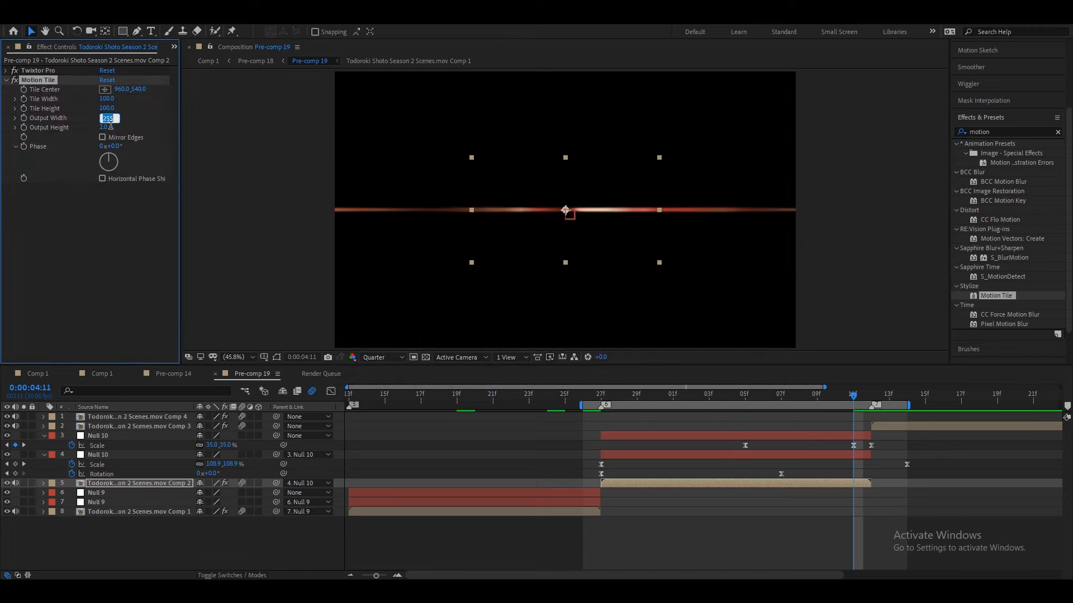
pyautogui.write('333')
pyautogui.press('Return')
pyautogui.write('33')
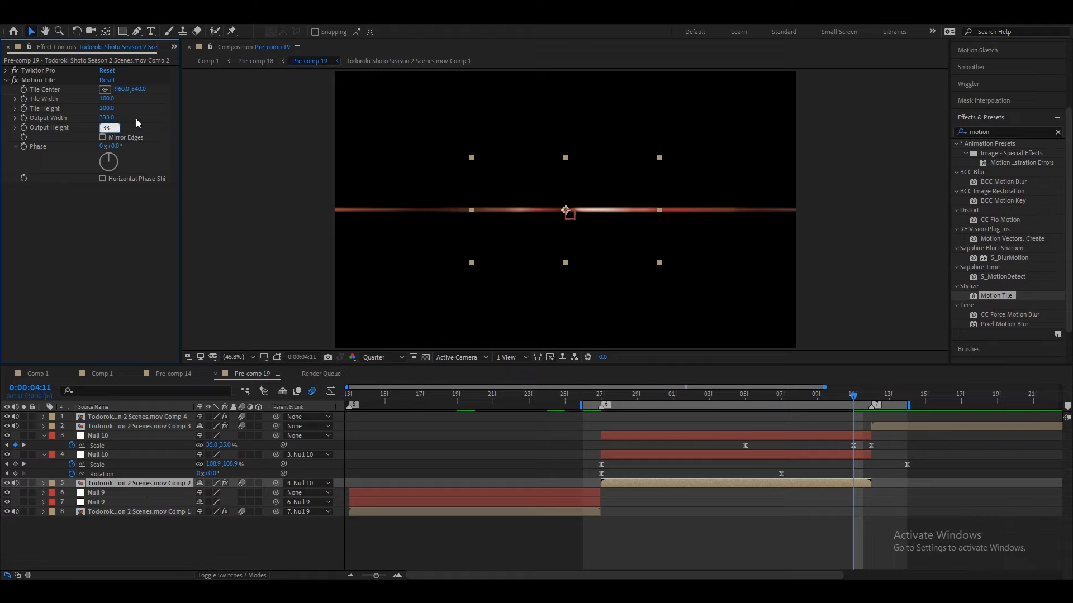
pyautogui.write('3')
pyautogui.press('Return')
pyautogui.click(103, 137)
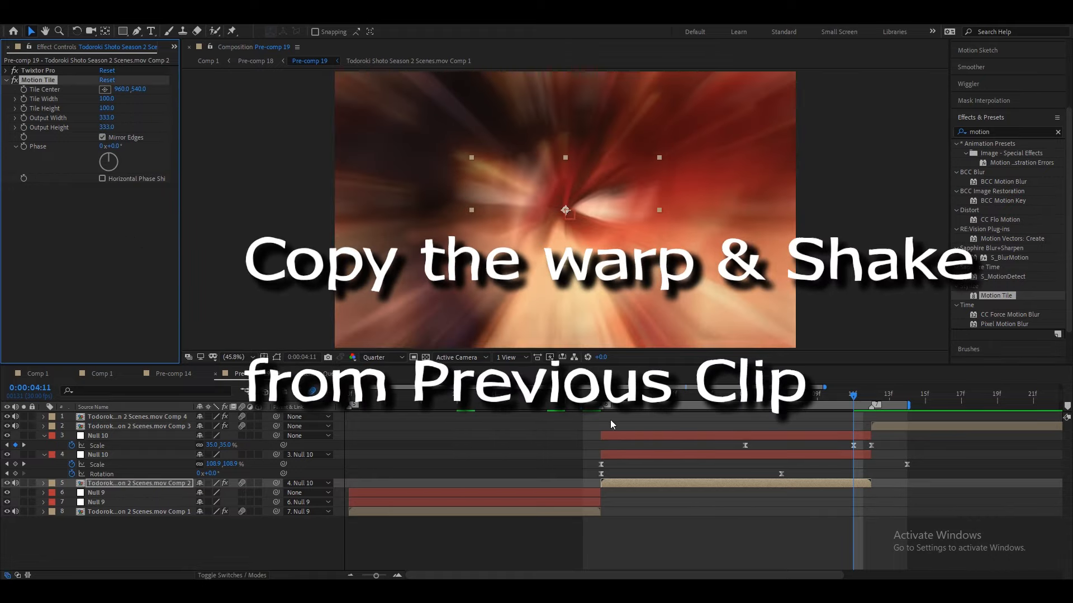
# Copy the Warp and S_Shake effects from the Comp 1 clip onto the Comp 2 clip at 0:00:03:27
pyautogui.click(601, 396)
pyautogui.click(578, 515)
pyautogui.click(575, 512)
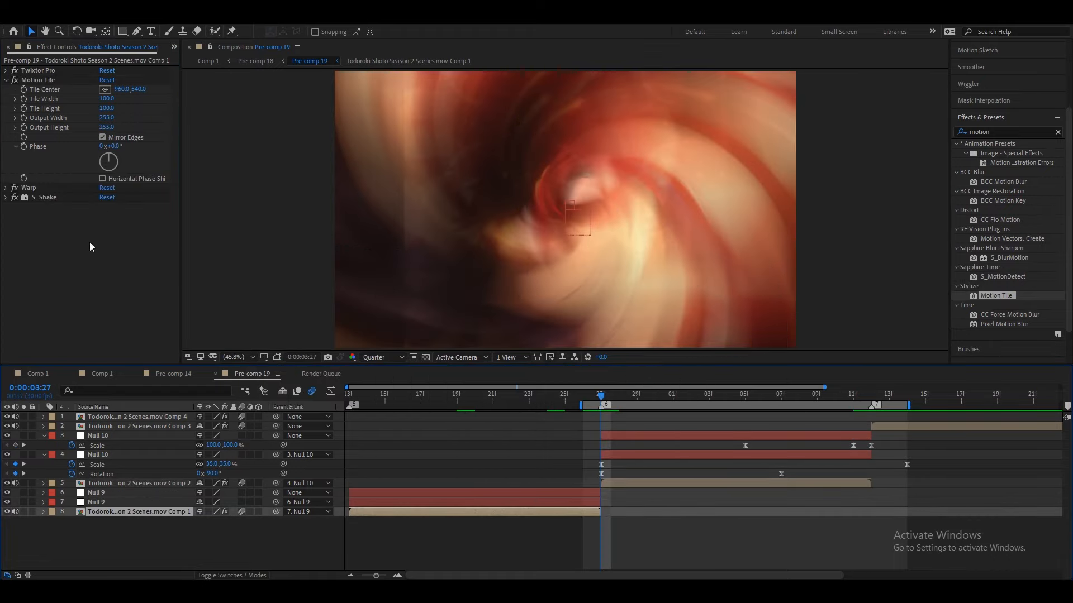
pyautogui.click(498, 397)
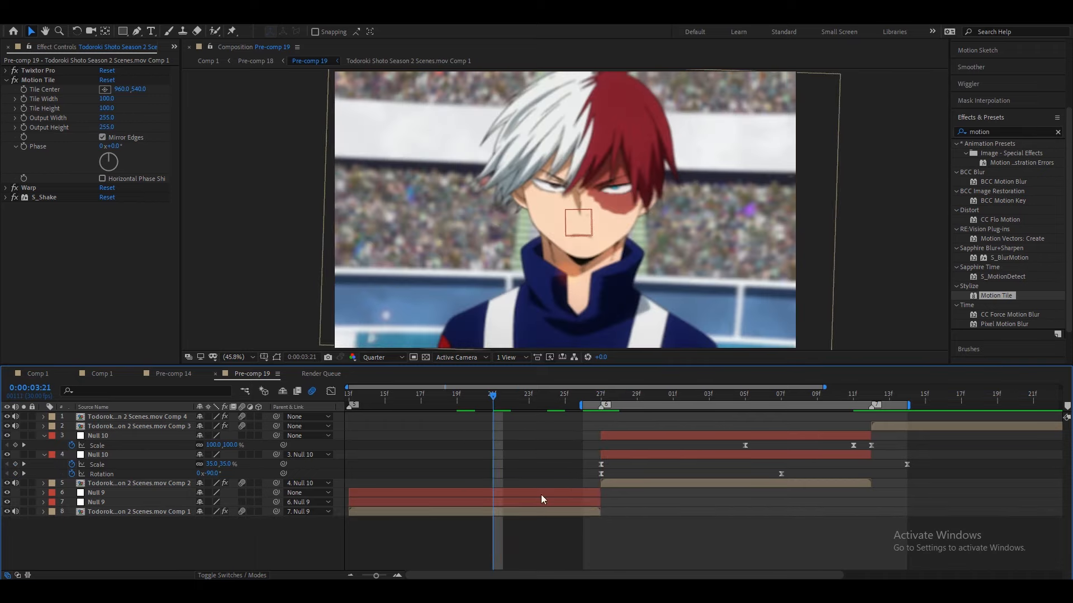
pyautogui.keyDown('shift'); pyautogui.click(45, 198); pyautogui.keyUp('shift')
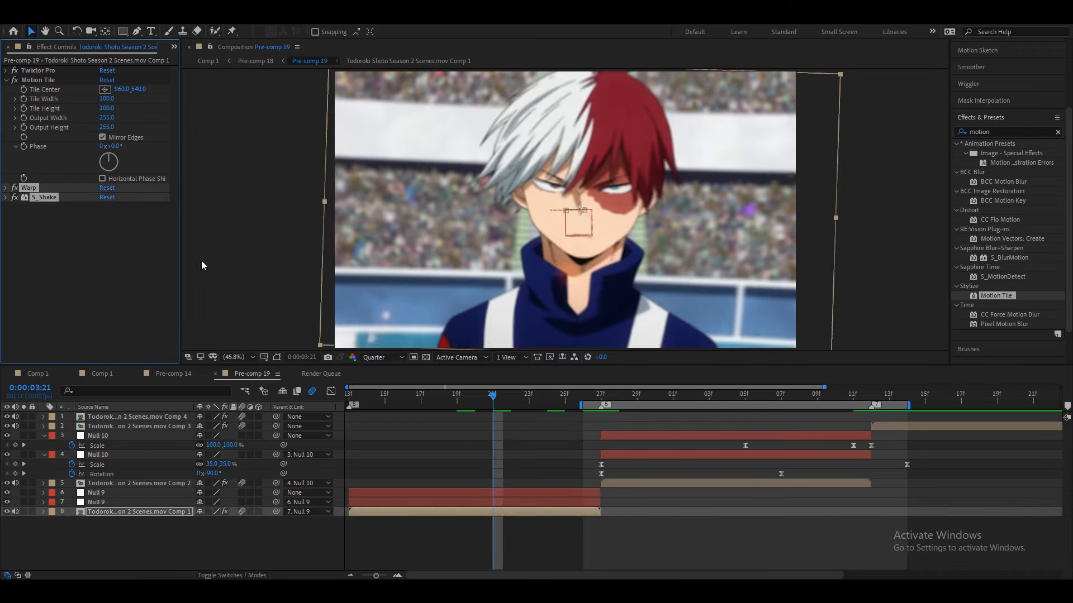
pyautogui.click(599, 394)
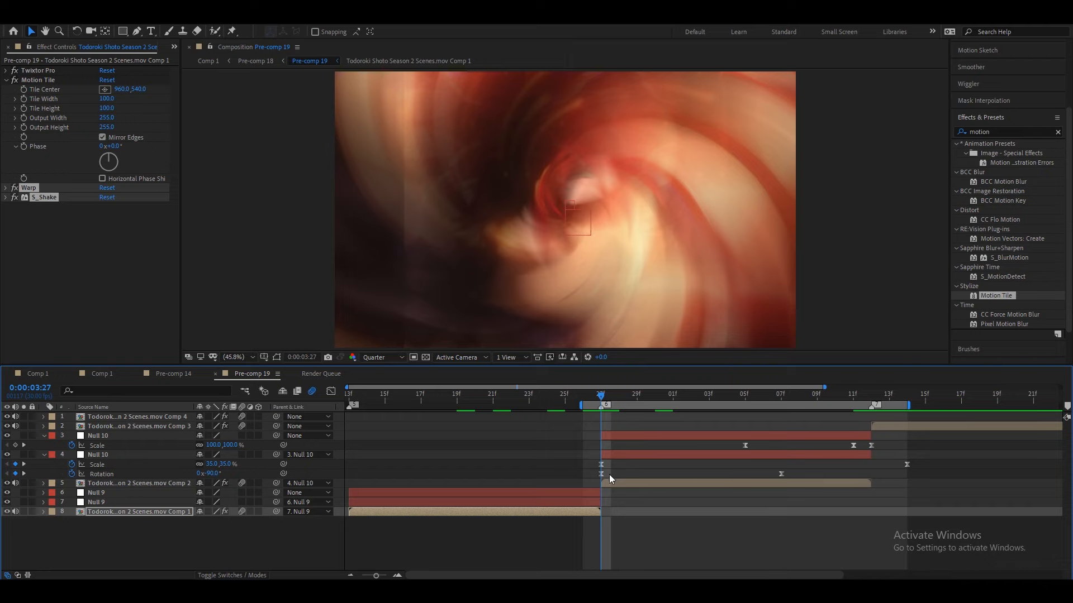
pyautogui.click(610, 480)
pyautogui.hotkey('ctrl', 'v')
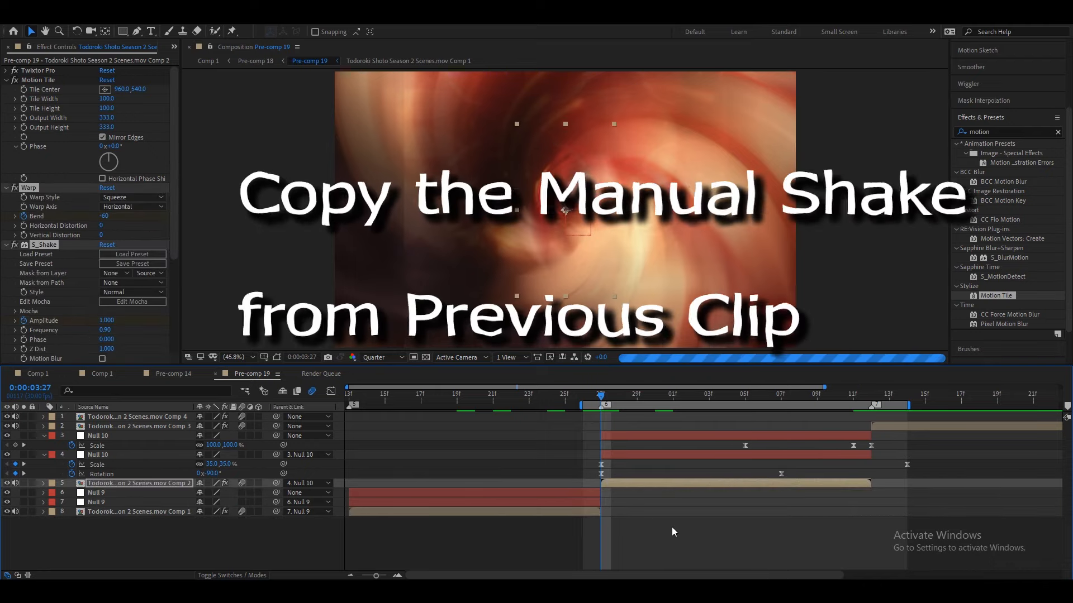
# Copy the Comp 1 clip's Position and Rotation shake keyframes onto the Comp 2 clip at 0:00:03:27 and preview the motion
pyautogui.click(542, 512)
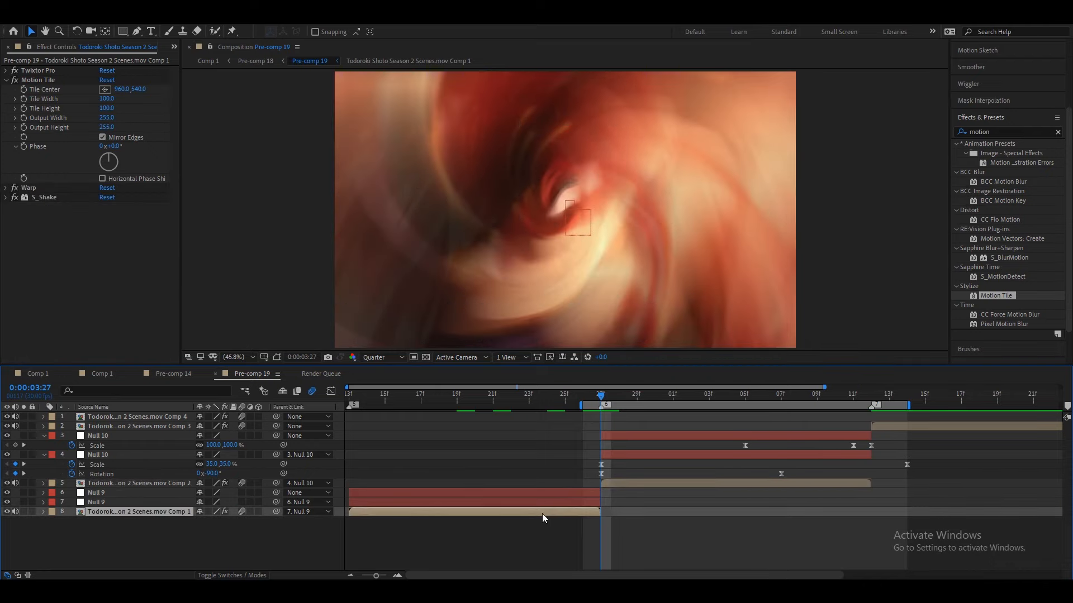
pyautogui.press('p')
pyautogui.hotkey('shift', 'e')
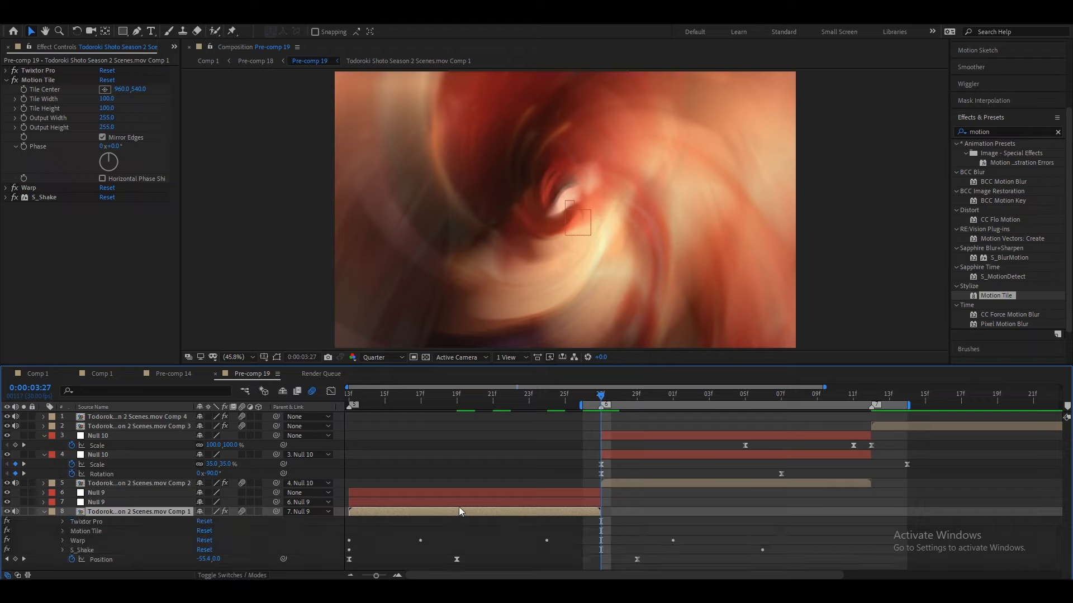
pyautogui.hotkey('shift', 'r')
pyautogui.moveTo(732, 559); pyautogui.dragTo(340, 571)
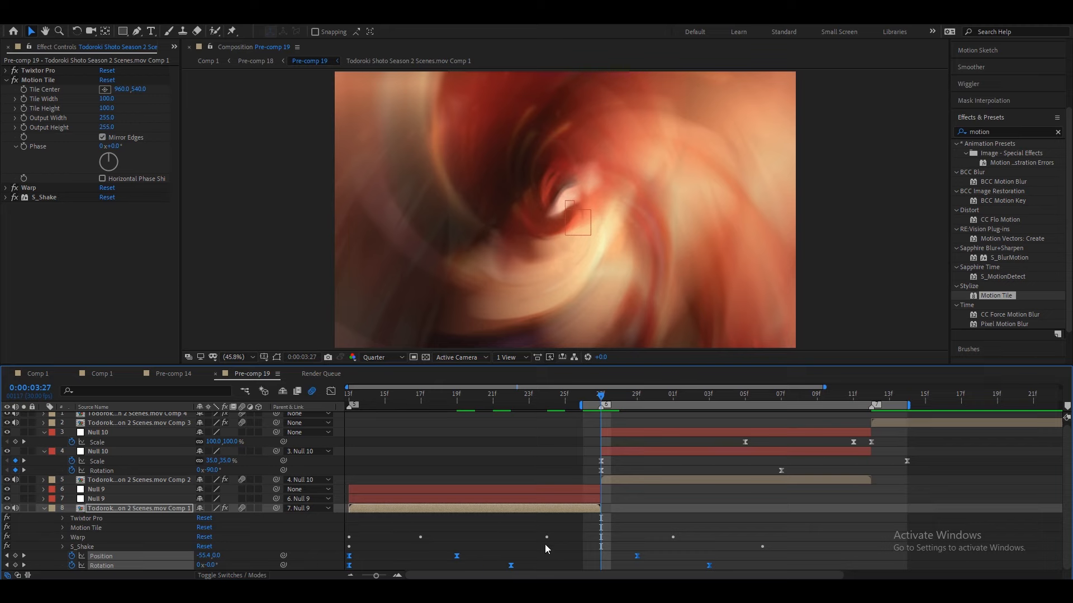
pyautogui.click(616, 480)
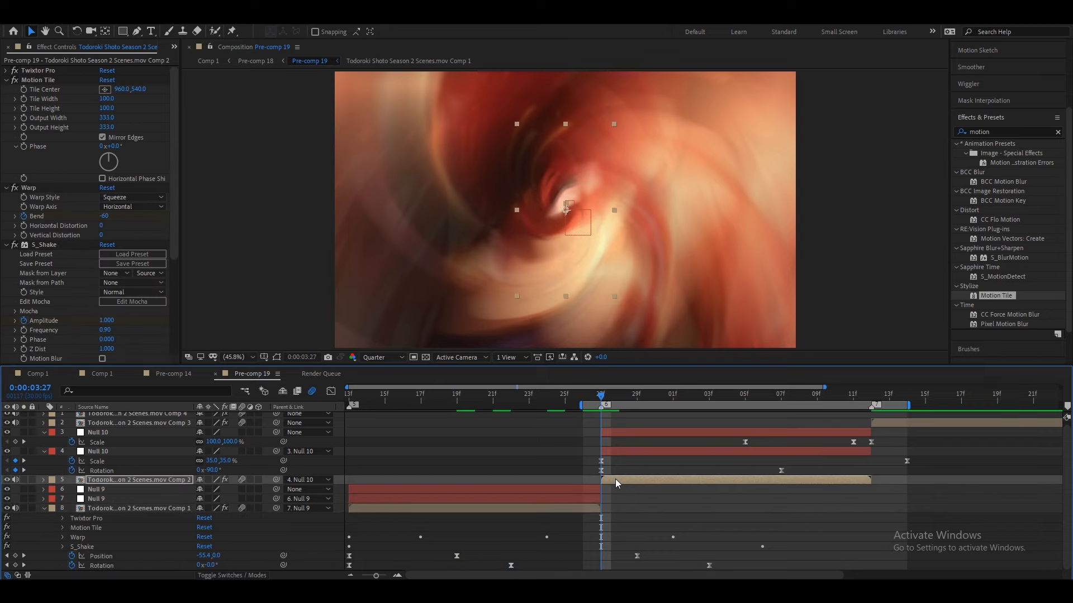
pyautogui.hotkey('ctrl', 'v')
pyautogui.press('space')
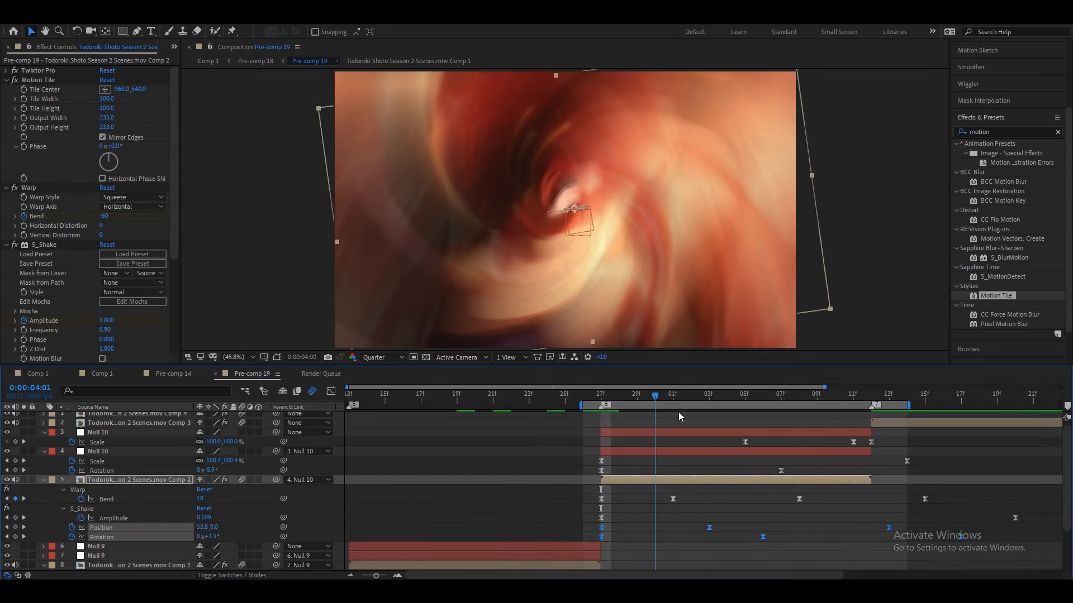
pyautogui.click(350, 395)
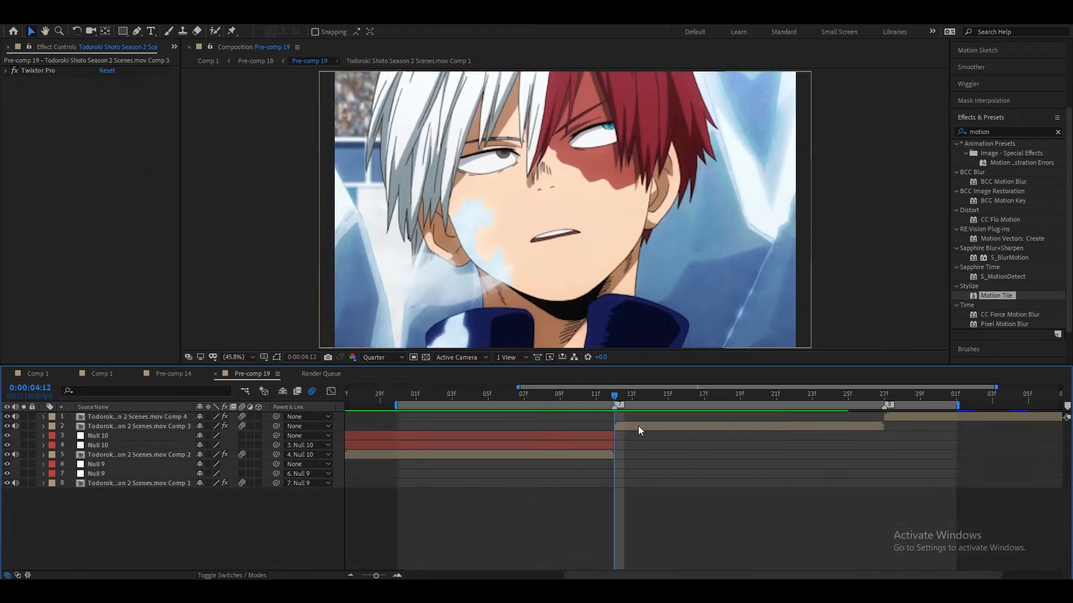
# Add a null object over the Comp 3 clip from 0:00:04:12 to 0:00:04:27 and duplicate it
pyautogui.rightClick(337, 425)
pyautogui.moveTo(362, 433)
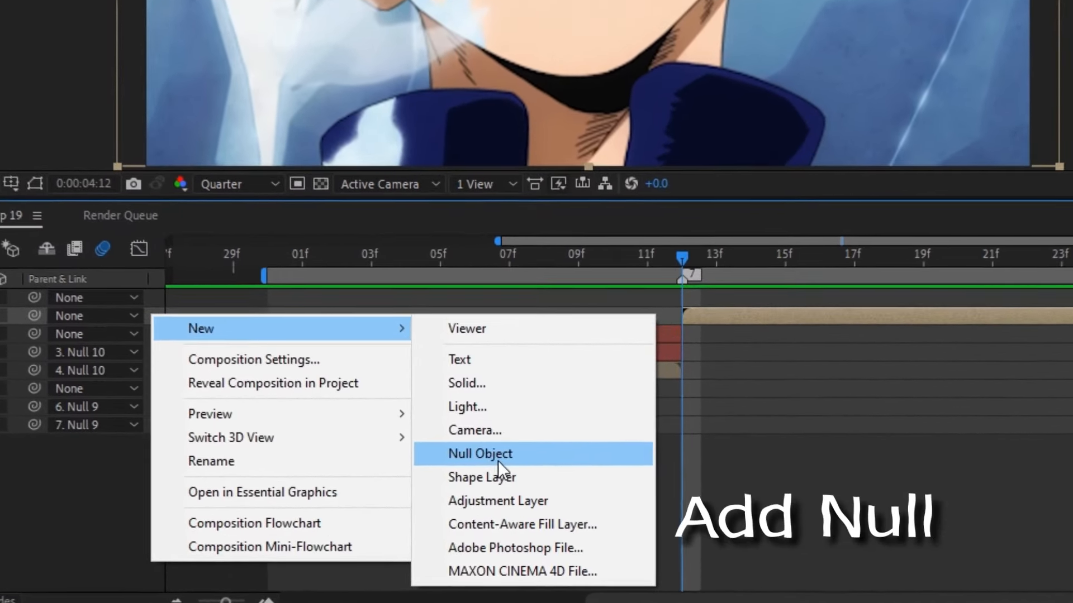
pyautogui.click(498, 460)
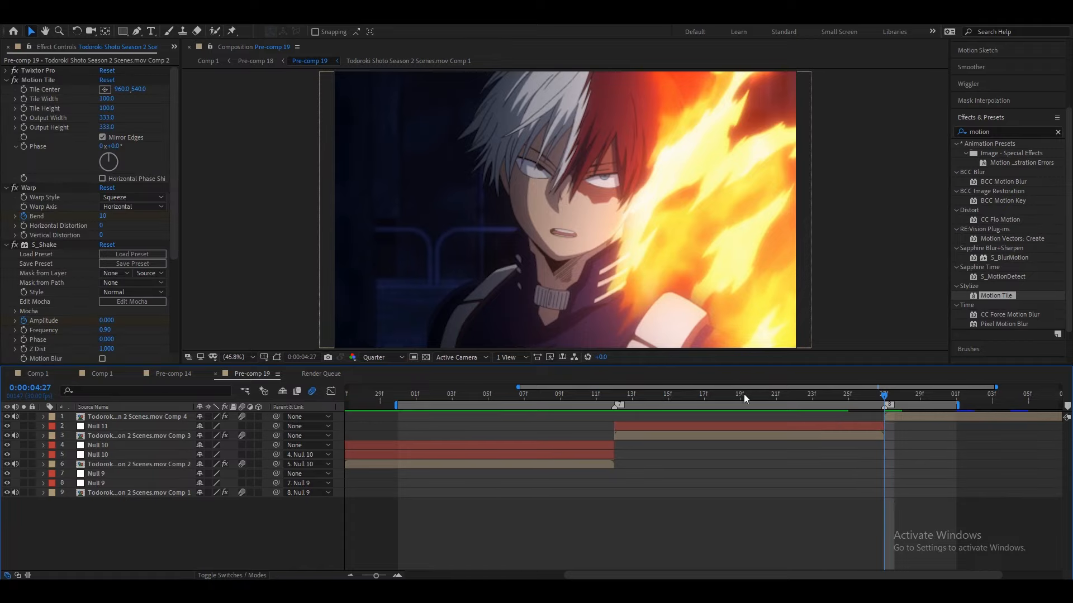
pyautogui.click(618, 389)
pyautogui.click(629, 427)
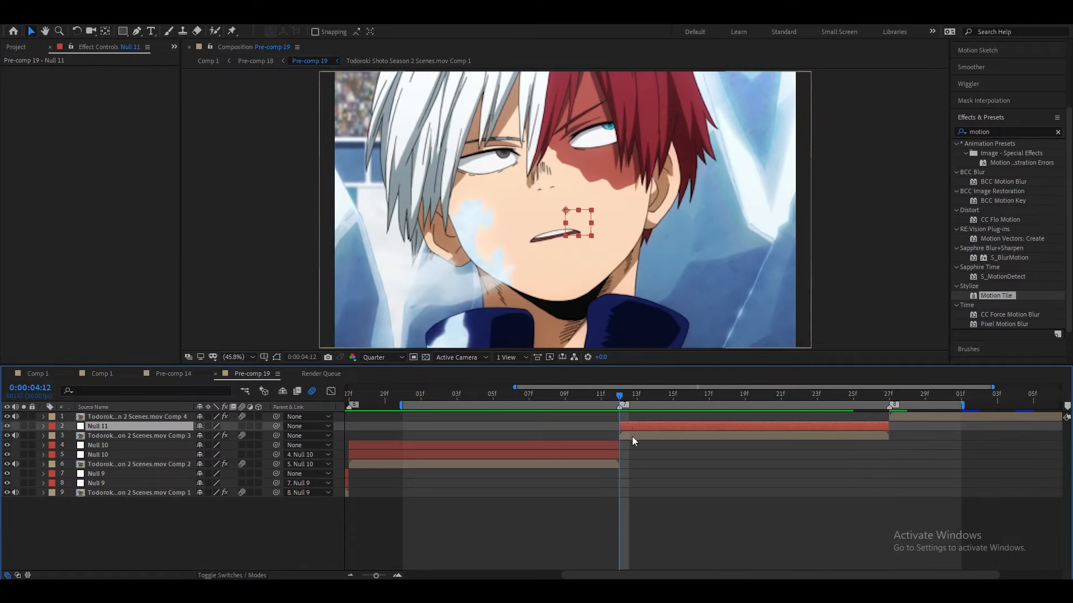
pyautogui.hotkey('ctrl', 'd')
# Parent the Comp 3 clip to the lower Null 11, and parent that null to the upper Null 11
pyautogui.click(636, 436)
pyautogui.click(643, 445)
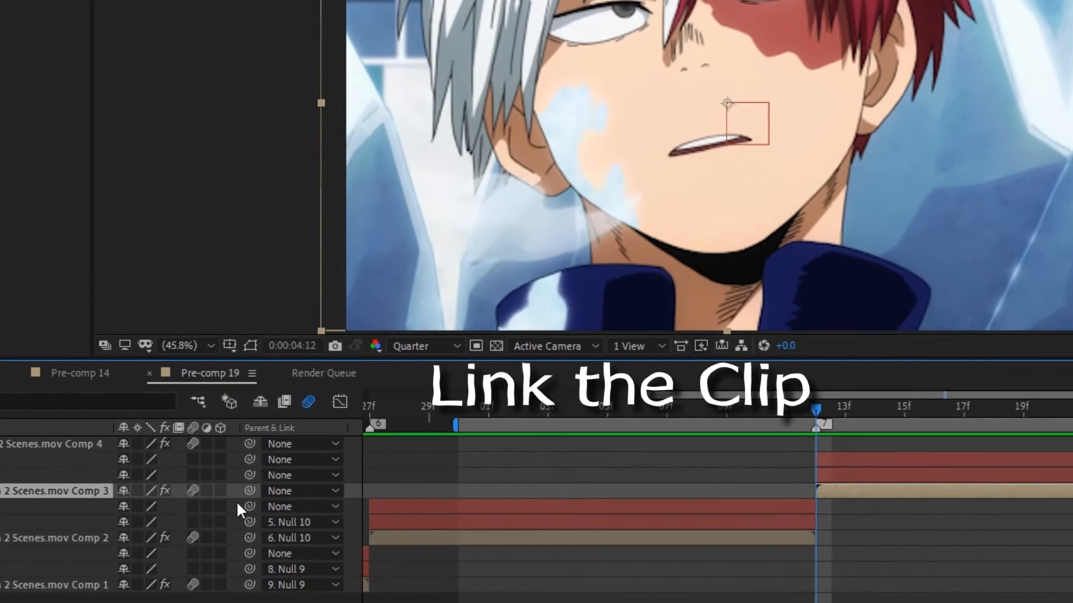
pyautogui.moveTo(252, 484); pyautogui.dragTo(819, 476)
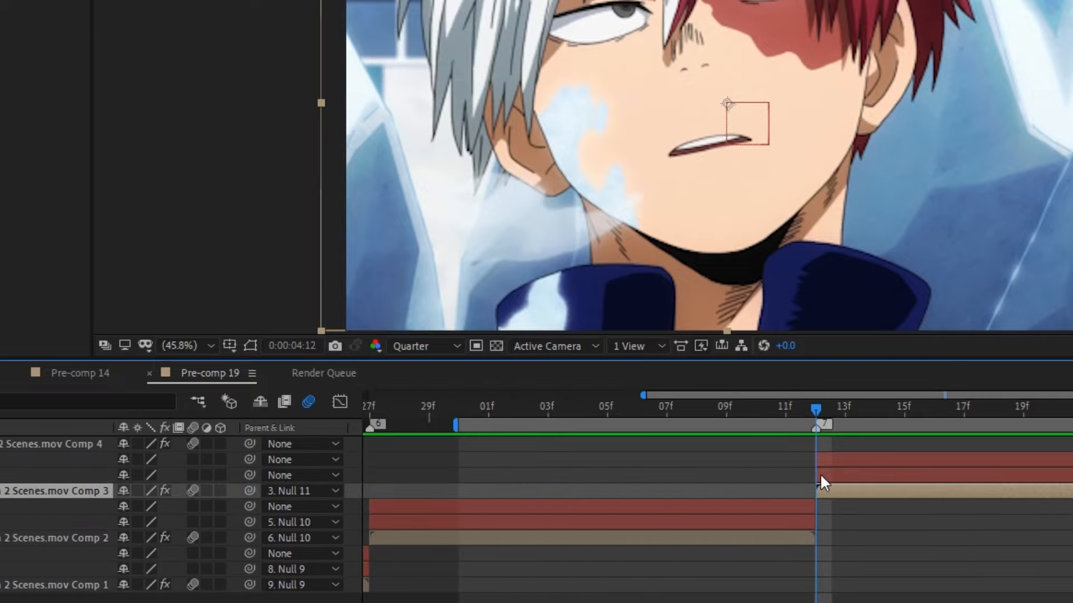
pyautogui.moveTo(250, 475); pyautogui.dragTo(922, 467)
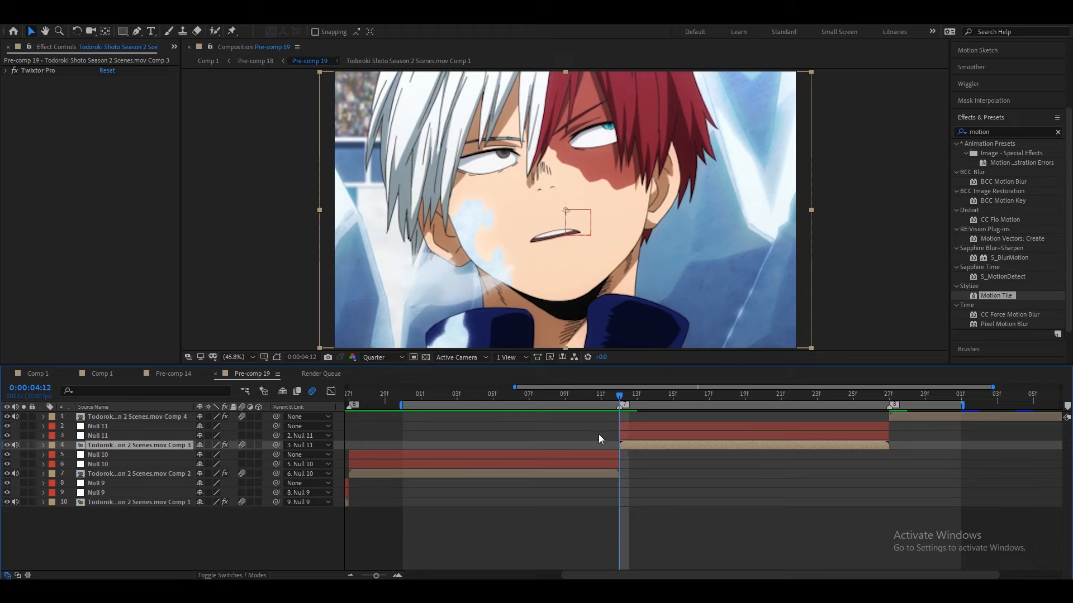
# Keyframe the lower Null 11's scale at 600% at 0:00:04:12 and 100% at 0:00:04:27
pyautogui.click(598, 435)
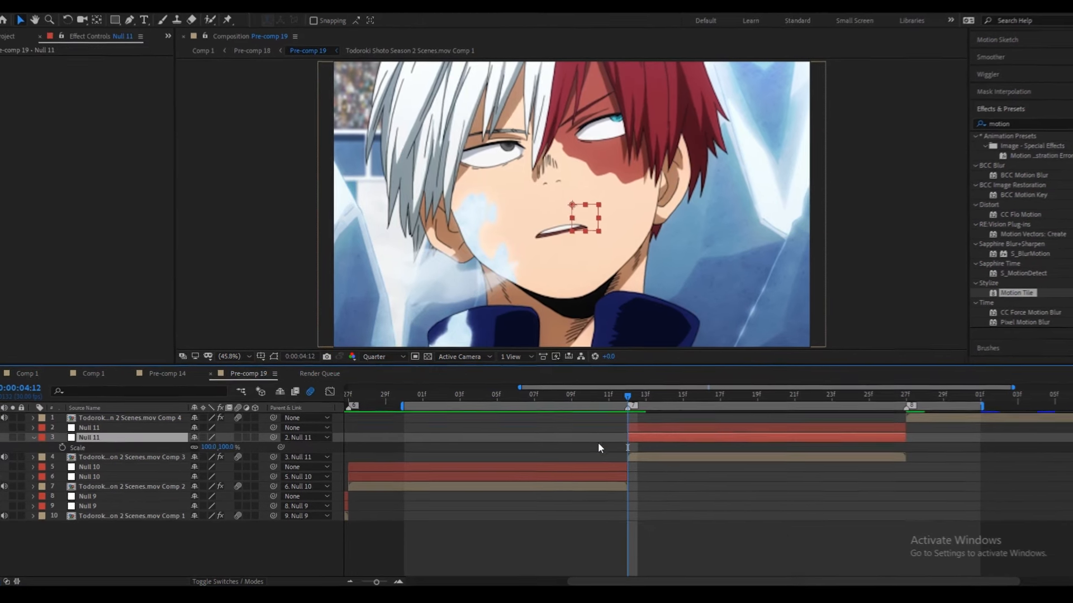
pyautogui.press('s')
pyautogui.click(873, 398)
pyautogui.moveTo(993, 398); pyautogui.dragTo(1009, 399)
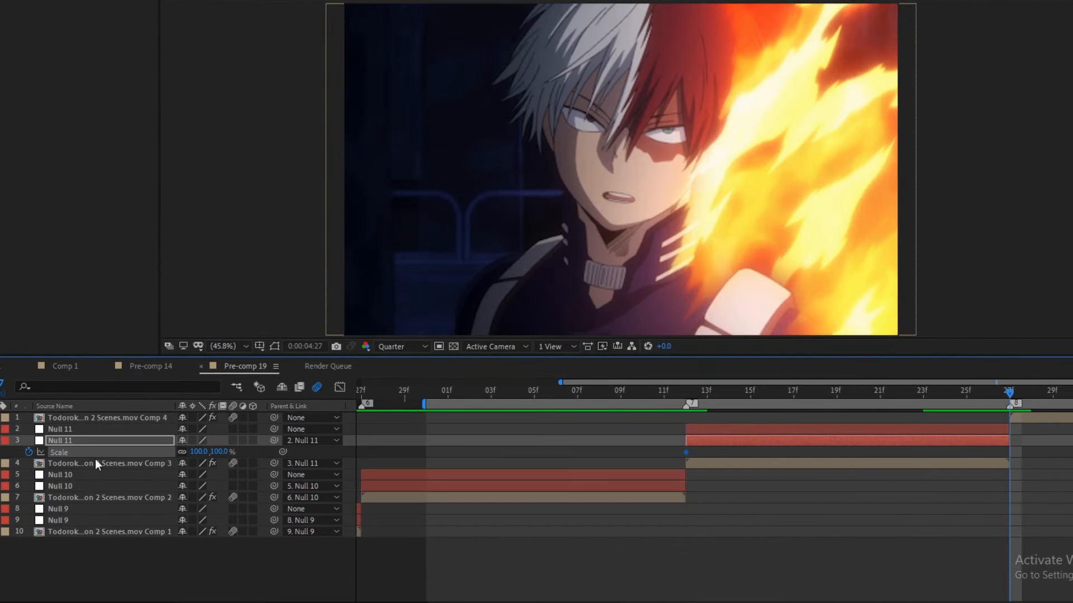
pyautogui.moveTo(782, 395); pyautogui.dragTo(688, 416)
pyautogui.click(731, 507)
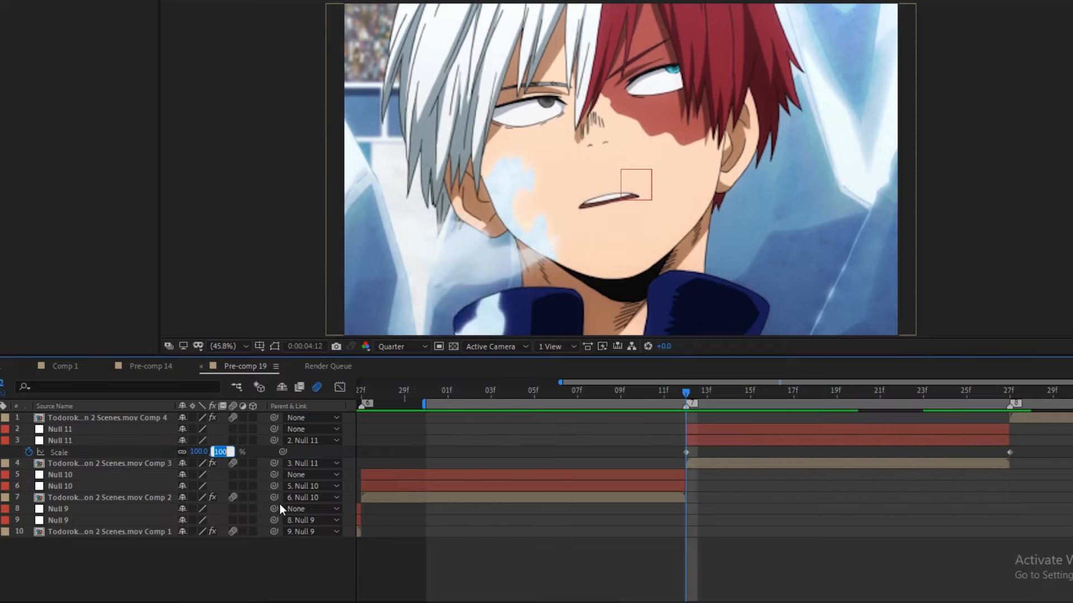
pyautogui.write('600')
pyautogui.press('Return')
# Easy-ease the lower Null 11's scale keyframes, shape the curve into a steep early drop with a long flat tail, and preview it
pyautogui.moveTo(1027, 450); pyautogui.dragTo(650, 461)
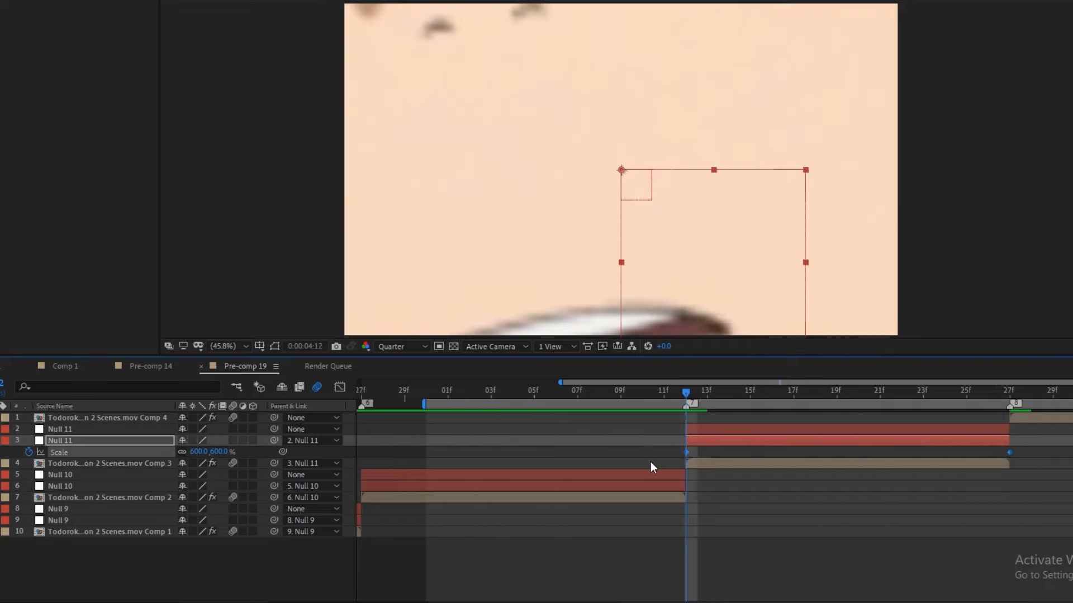
pyautogui.click(341, 387)
pyautogui.click(735, 594)
pyautogui.click(718, 469)
pyautogui.moveTo(704, 434); pyautogui.dragTo(548, 536)
pyautogui.moveTo(547, 461); pyautogui.dragTo(535, 419)
pyautogui.moveTo(870, 501); pyautogui.dragTo(577, 501)
pyautogui.scroll(-3, 574, 480)
pyautogui.moveTo(546, 467); pyautogui.dragTo(546, 515)
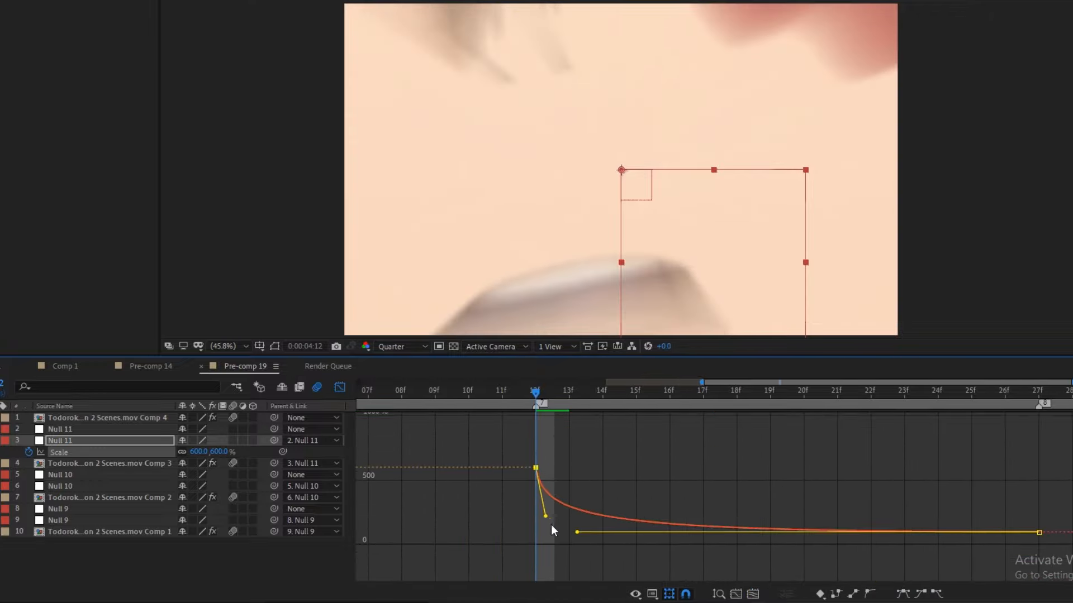
pyautogui.scroll(3, 551, 525)
pyautogui.moveTo(545, 455); pyautogui.dragTo(549, 488)
pyautogui.click(527, 395)
pyautogui.press('space')
pyautogui.click(339, 390)
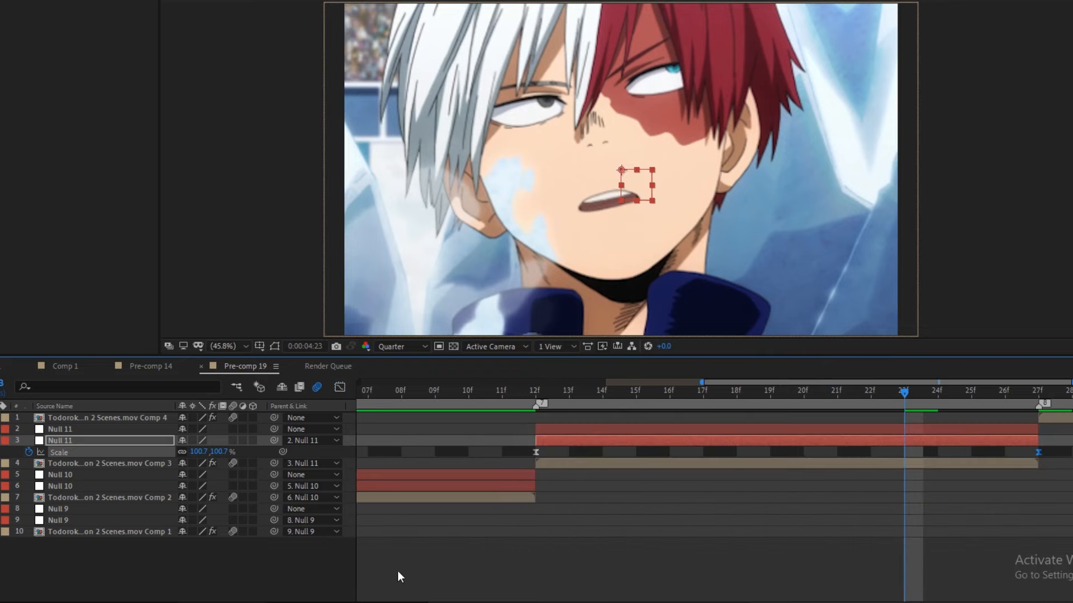
# Reveal the upper Null 11's Position and Rotation and separate its Position into X and Y dimensions
pyautogui.press('-')
pyautogui.click(725, 397)
pyautogui.moveTo(725, 397); pyautogui.dragTo(891, 451)
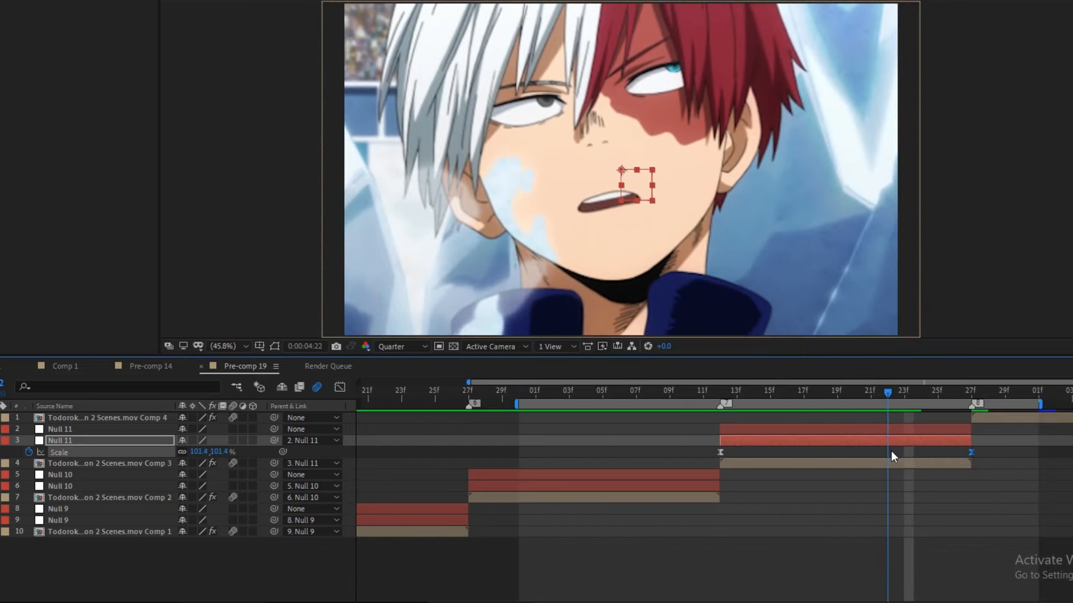
pyautogui.click(892, 478)
pyautogui.click(892, 429)
pyautogui.press('s')
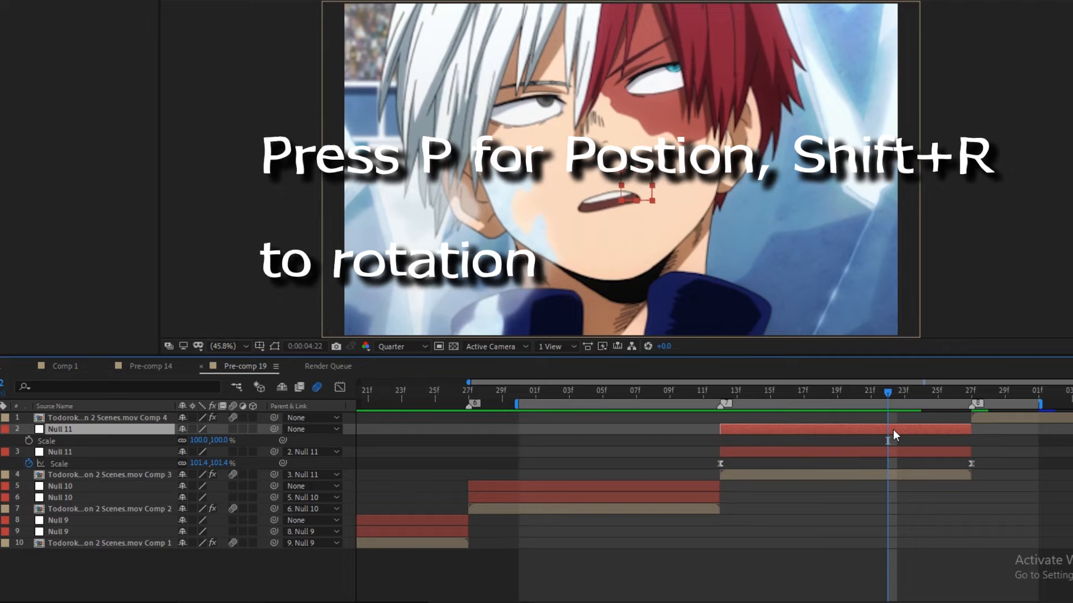
pyautogui.press('p')
pyautogui.hotkey('shift', 'r')
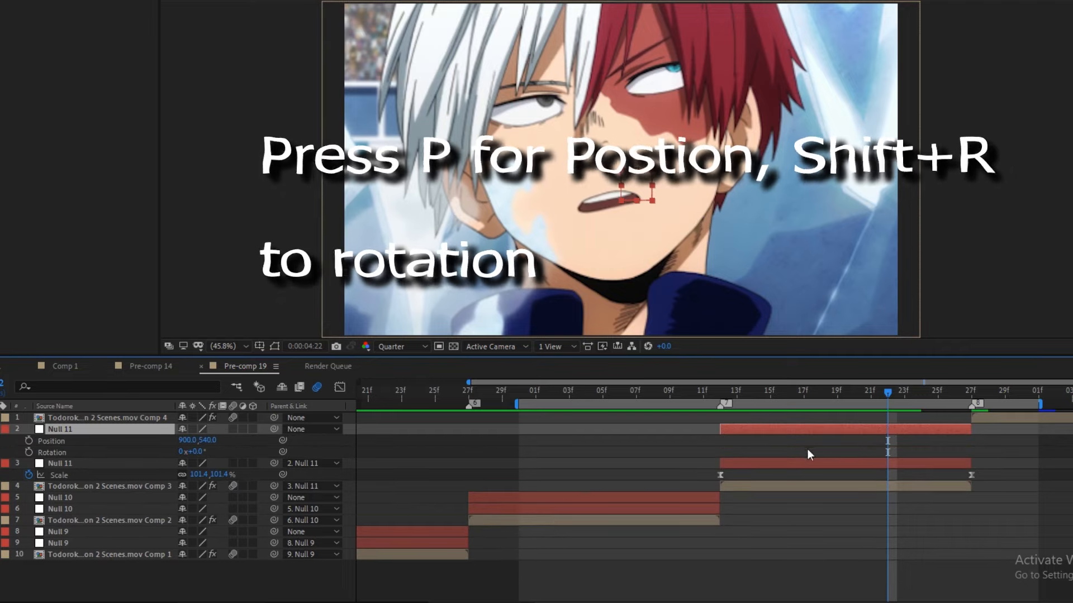
pyautogui.rightClick(56, 440)
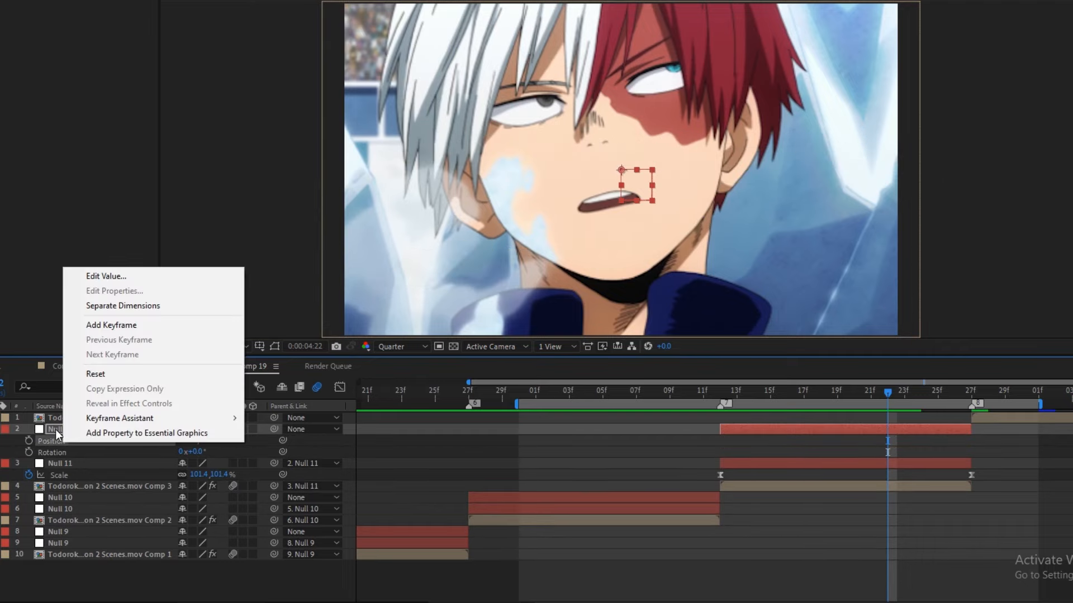
pyautogui.click(132, 305)
# Keyframe the upper Null 11's X Position and Rotation at 0:00:04:27, 0:00:04:26 and 0:00:04:17
pyautogui.keyDown('ctrl'); pyautogui.click(32, 462); pyautogui.keyUp('ctrl')
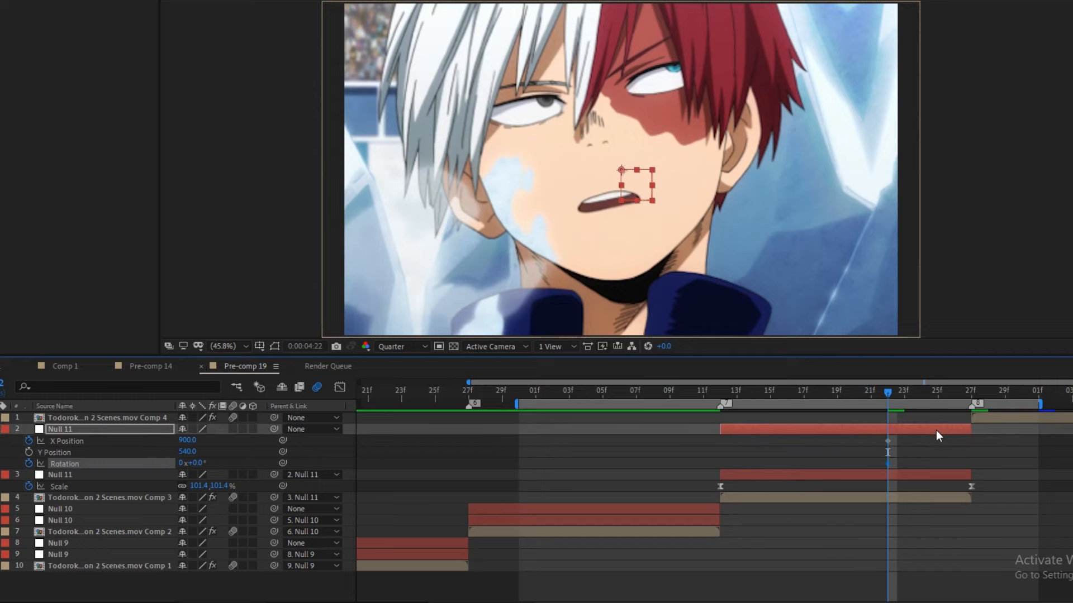
pyautogui.press('s')
pyautogui.press('s')
pyautogui.moveTo(890, 445); pyautogui.dragTo(973, 449)
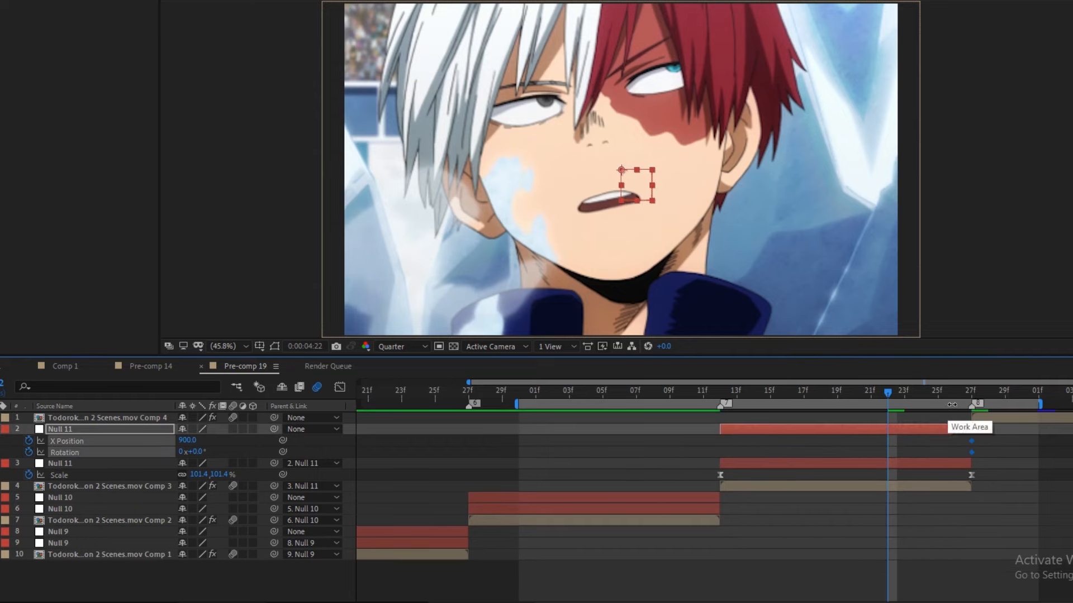
pyautogui.click(954, 393)
pyautogui.moveTo(826, 396)
pyautogui.mouseDown()
pyautogui.moveTo(853, 398)
pyautogui.moveTo(811, 411)
pyautogui.mouseUp()
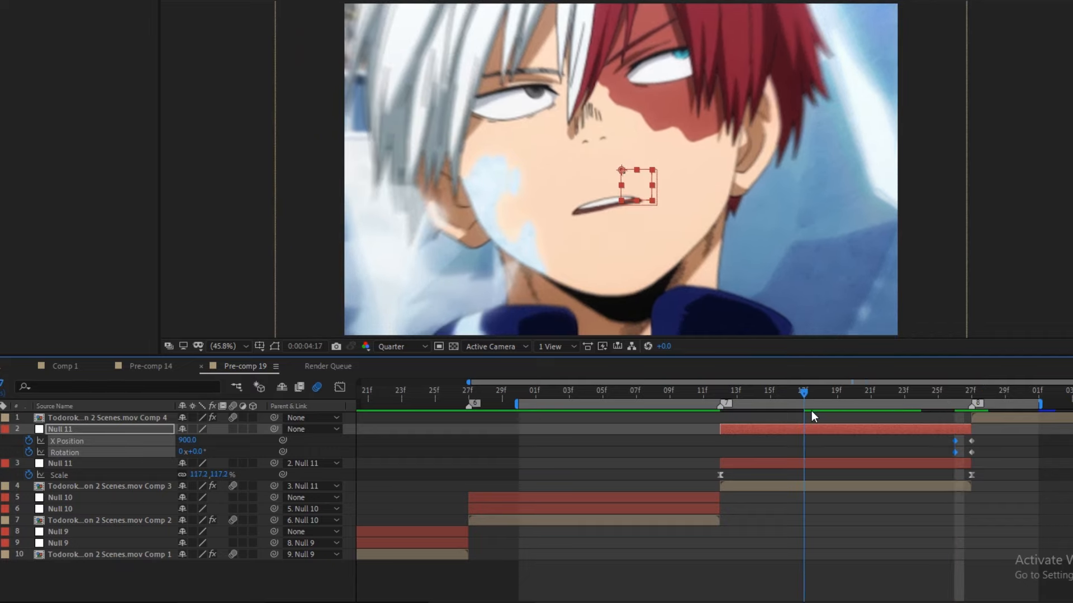
pyautogui.click(936, 457)
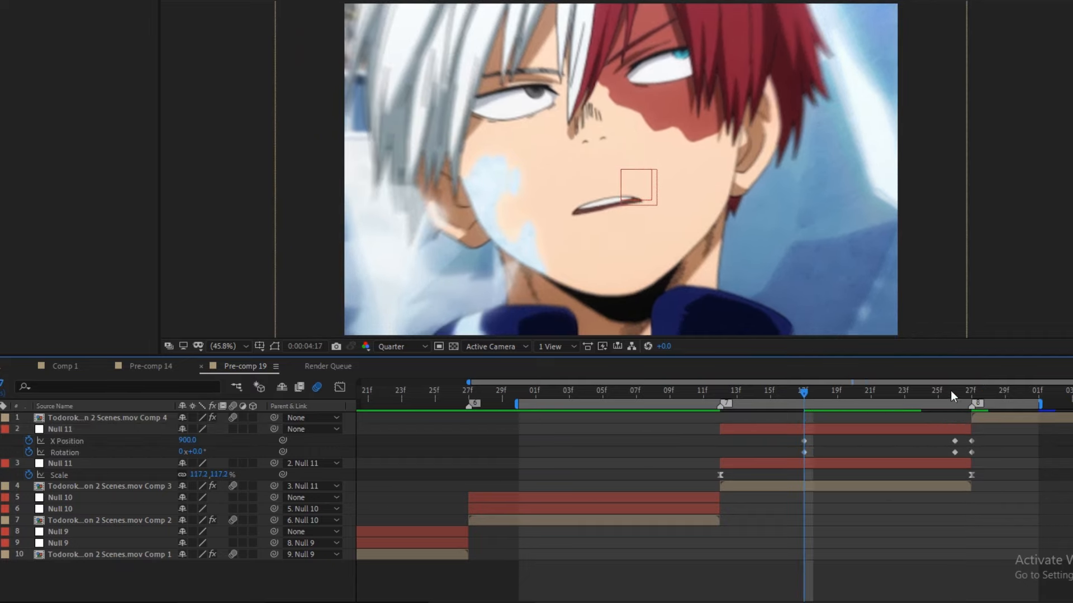
# Set the upper Null 11's X Position to 2870 and Rotation to 90° at 0:00:04:26
pyautogui.click(952, 395)
pyautogui.moveTo(184, 441); pyautogui.dragTo(348, 465)
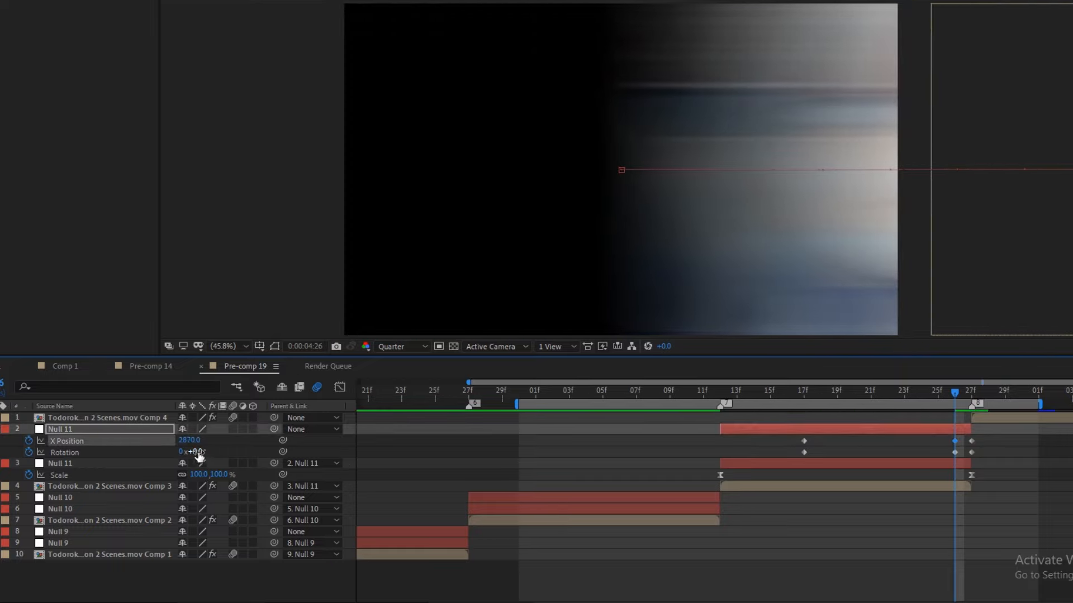
pyautogui.click(805, 573)
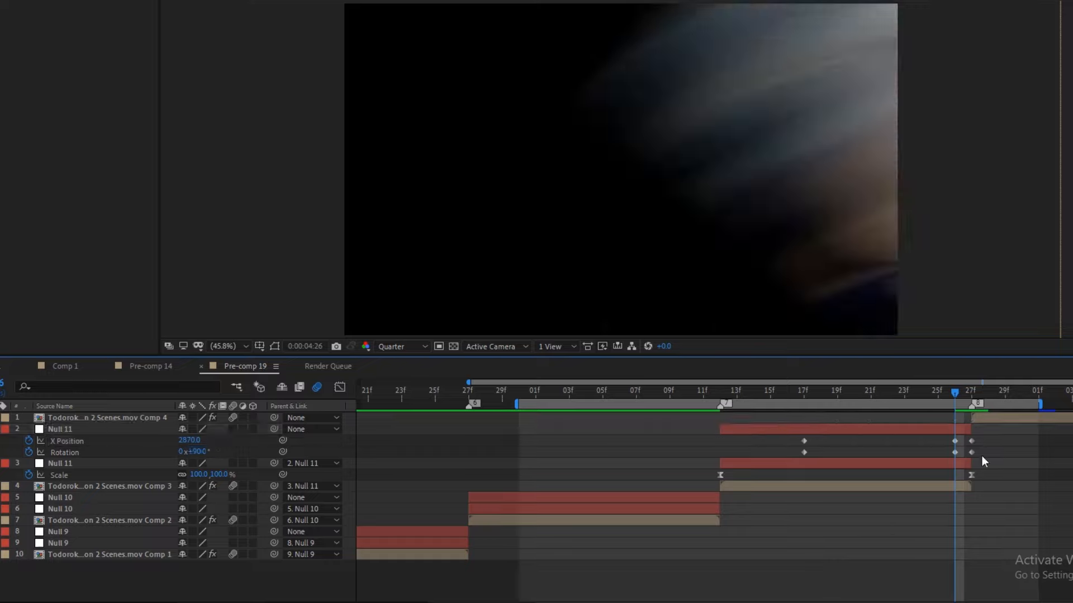
# Easy-ease the upper Null 11's X Position and Rotation keyframes and bend the rotation curve into a sharp late spike
pyautogui.moveTo(978, 437); pyautogui.dragTo(774, 454)
pyautogui.press('F9')
pyautogui.click(339, 388)
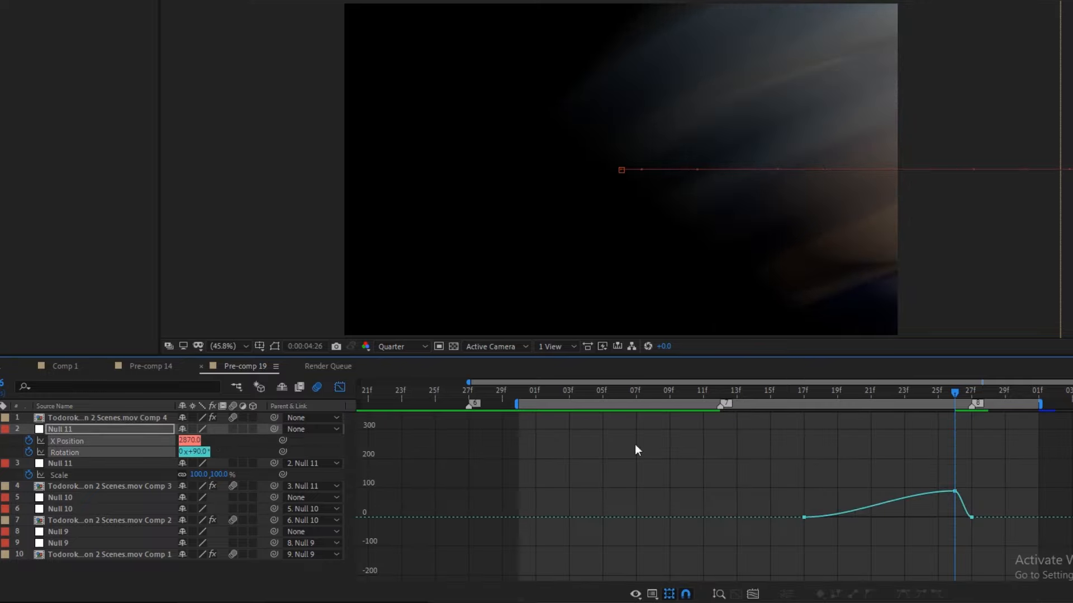
pyautogui.moveTo(858, 515); pyautogui.dragTo(943, 530)
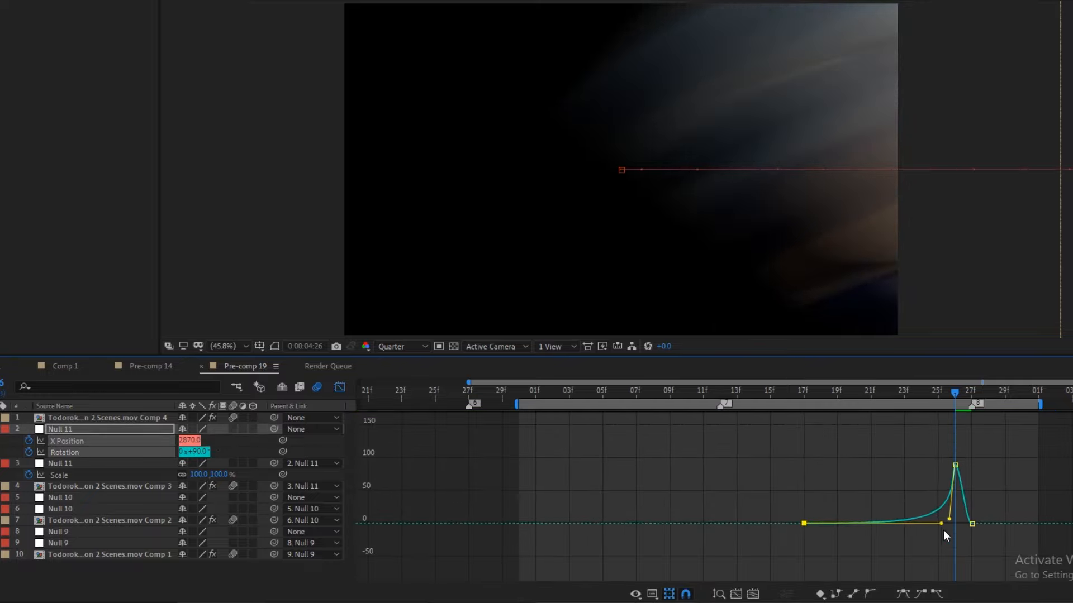
# Shape the upper Null 11's X Position curve into a matching late spike at 0:00:04:26 and return to the layer view
pyautogui.moveTo(959, 465); pyautogui.dragTo(949, 554)
pyautogui.scroll(-6, 914, 475)
pyautogui.click(897, 490)
pyautogui.scroll(-2, 896, 488)
pyautogui.scroll(2, 900, 486)
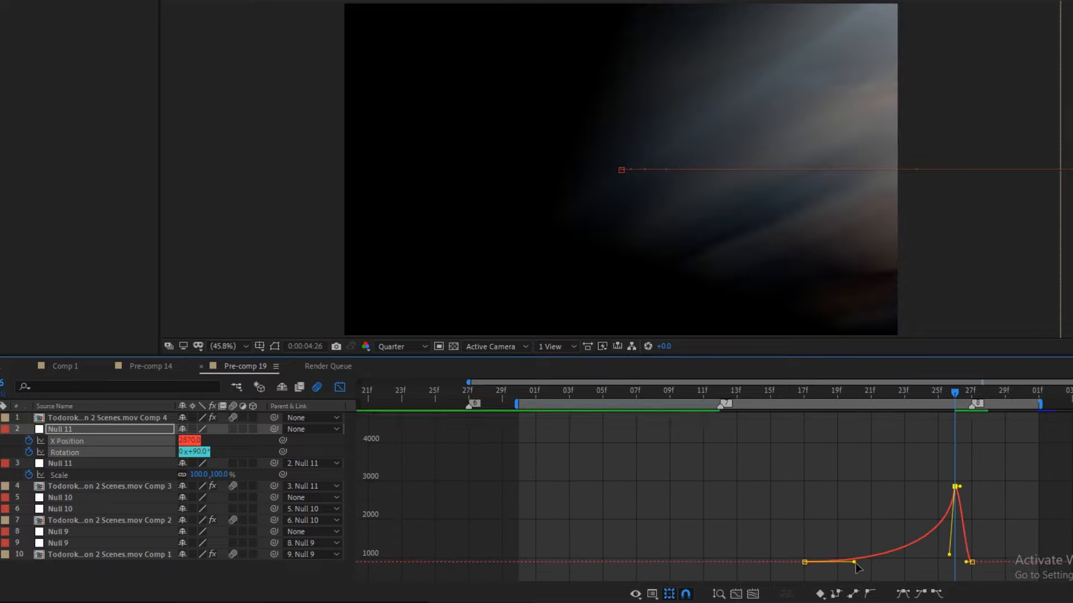
pyautogui.moveTo(853, 562); pyautogui.dragTo(946, 567)
pyautogui.click(955, 487)
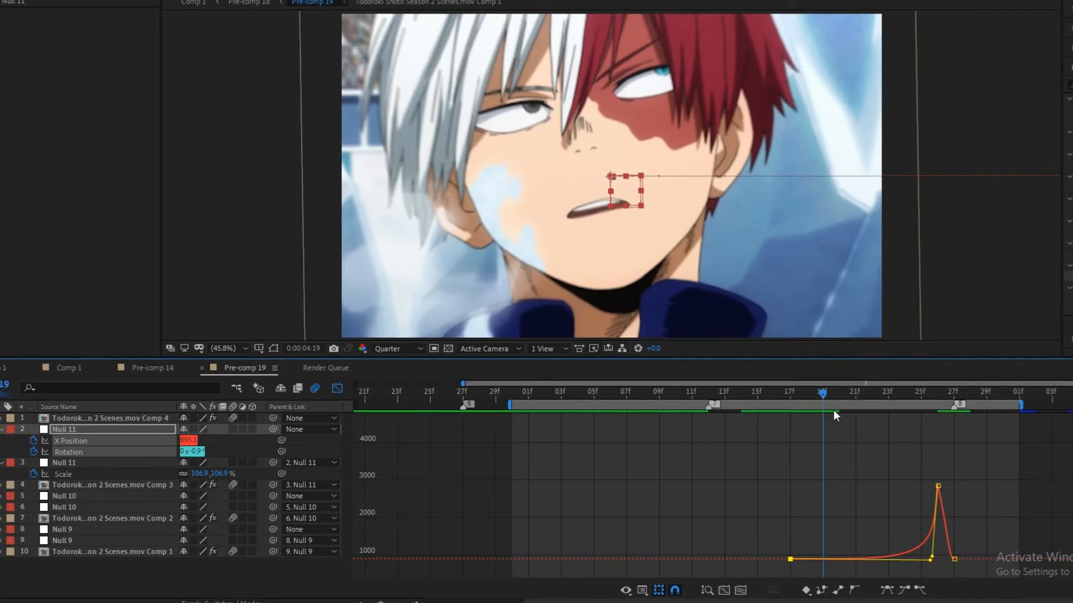
pyautogui.hotkey('shift', 'F3')
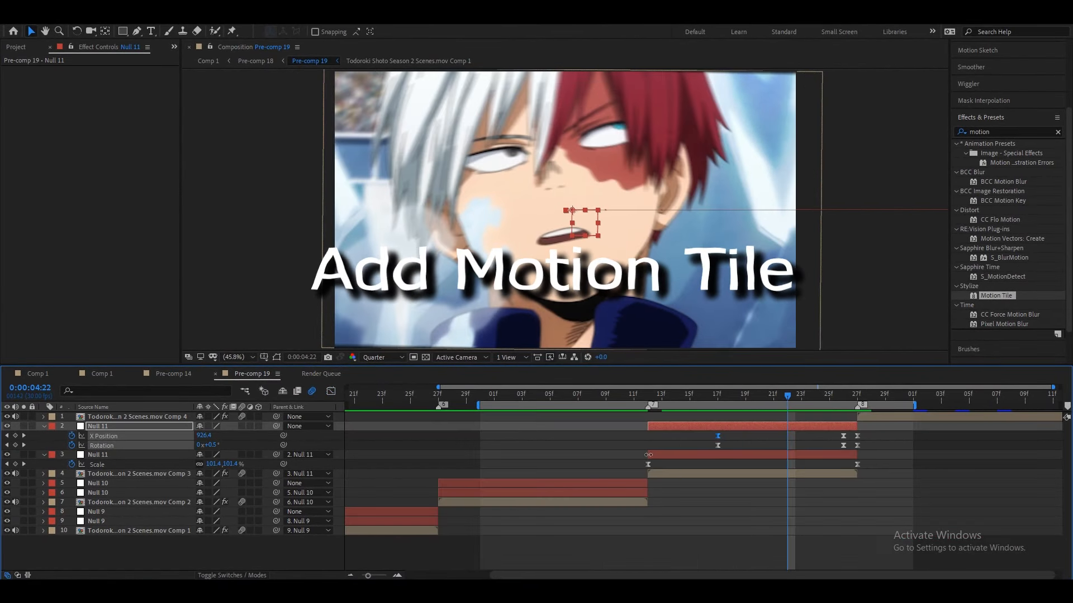
# Apply the Motion Tile effect to the Comp 3 clip and set its output width to 444
pyautogui.click(688, 473)
pyautogui.doubleClick(994, 296)
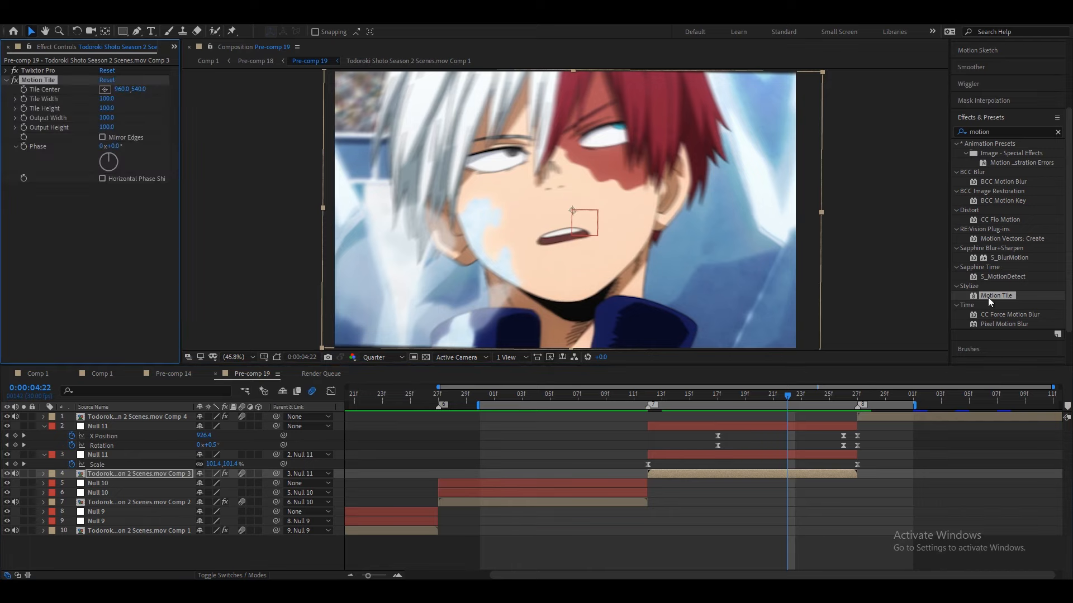
pyautogui.click(104, 118)
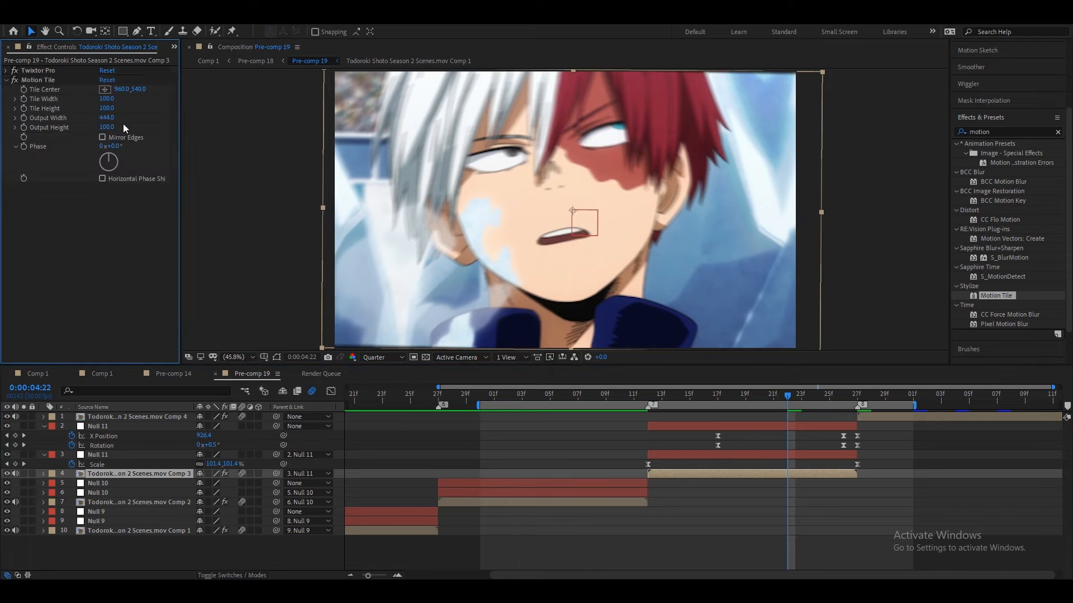
# Turn on Mirror Edges for the Comp 3 clip's Motion Tile and set its output height to 444
pyautogui.click(103, 137)
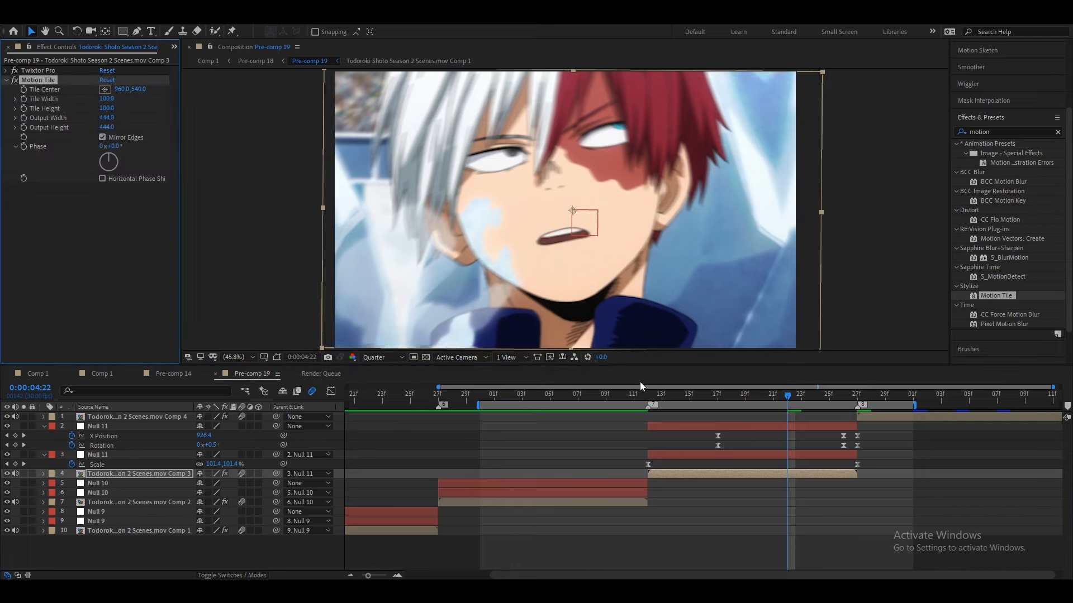
# Copy the Warp and S_Shake effects from the Comp 2 clip onto the Comp 3 clip at 0:00:04:12
pyautogui.moveTo(639, 392); pyautogui.dragTo(651, 473)
pyautogui.click(657, 494)
pyautogui.click(628, 502)
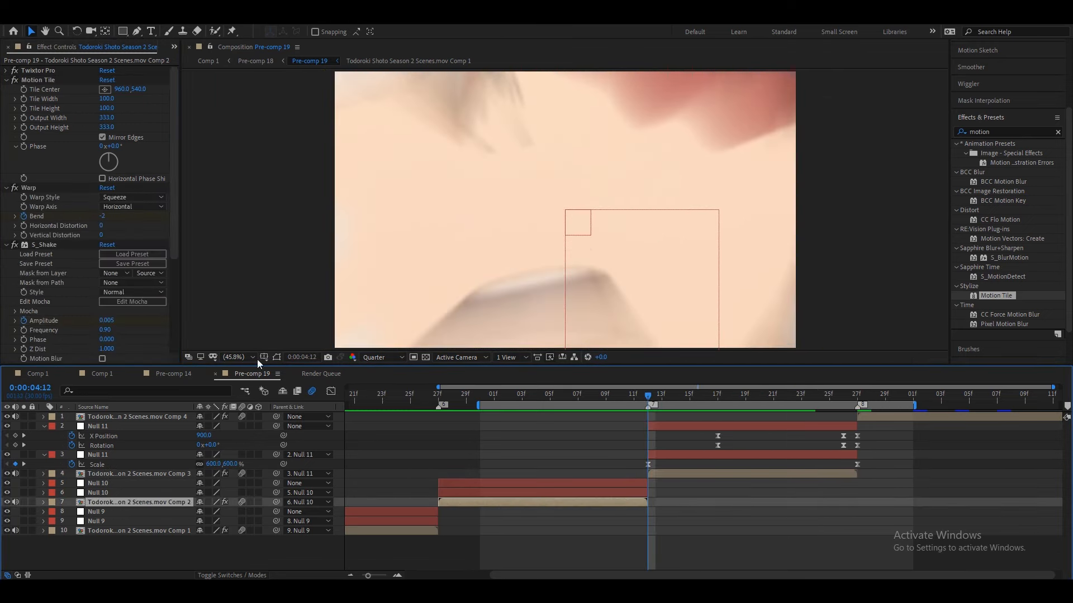
pyautogui.click(6, 188)
pyautogui.click(7, 198)
pyautogui.click(33, 189)
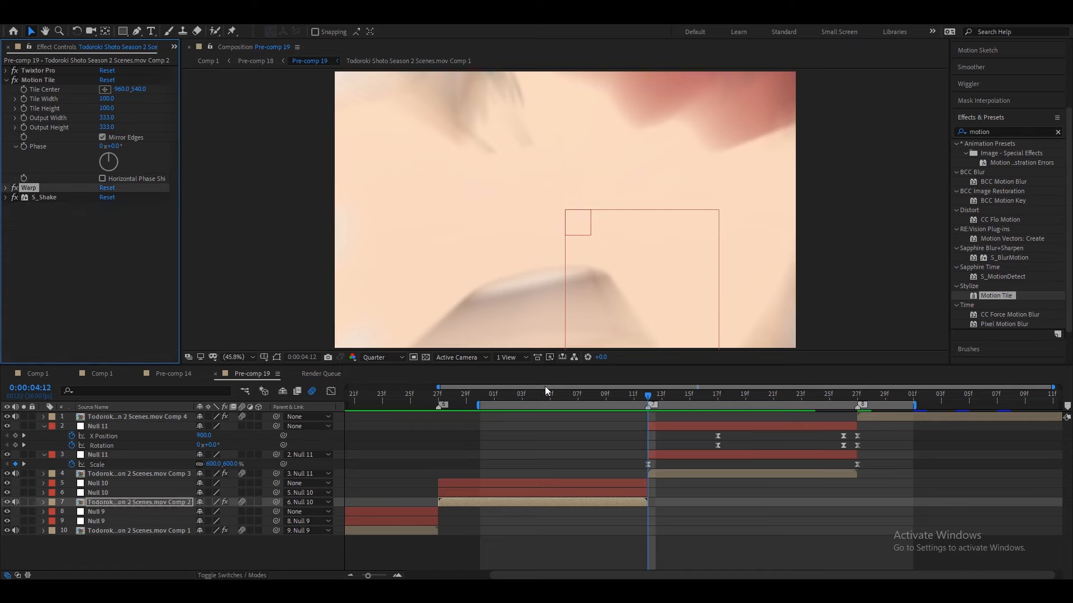
pyautogui.click(550, 394)
pyautogui.keyDown('shift'); pyautogui.click(49, 198); pyautogui.keyUp('shift')
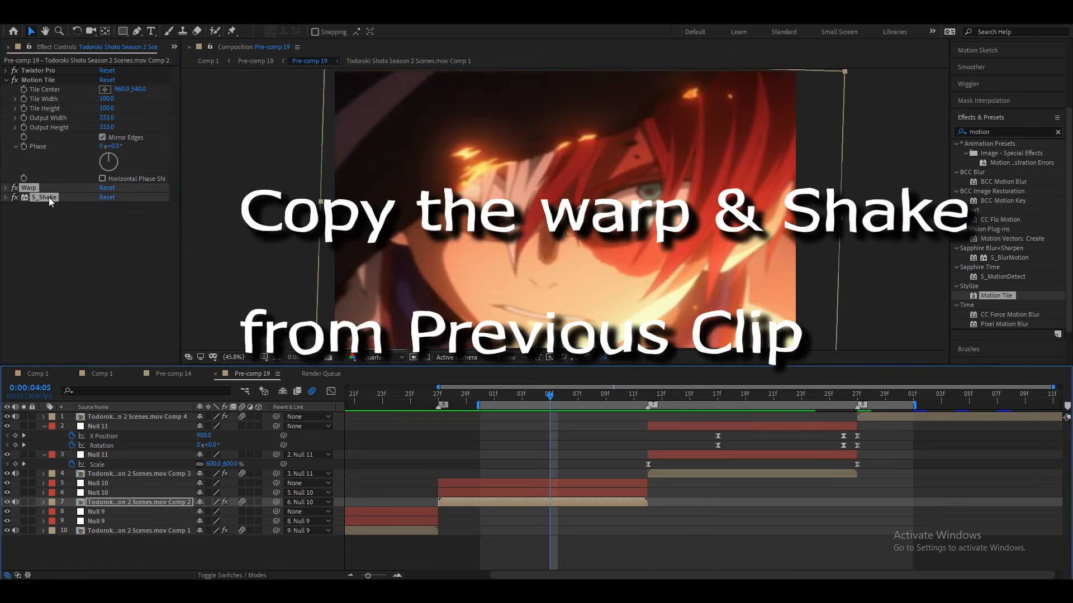
pyautogui.click(647, 396)
pyautogui.click(673, 475)
pyautogui.hotkey('ctrl', 'v')
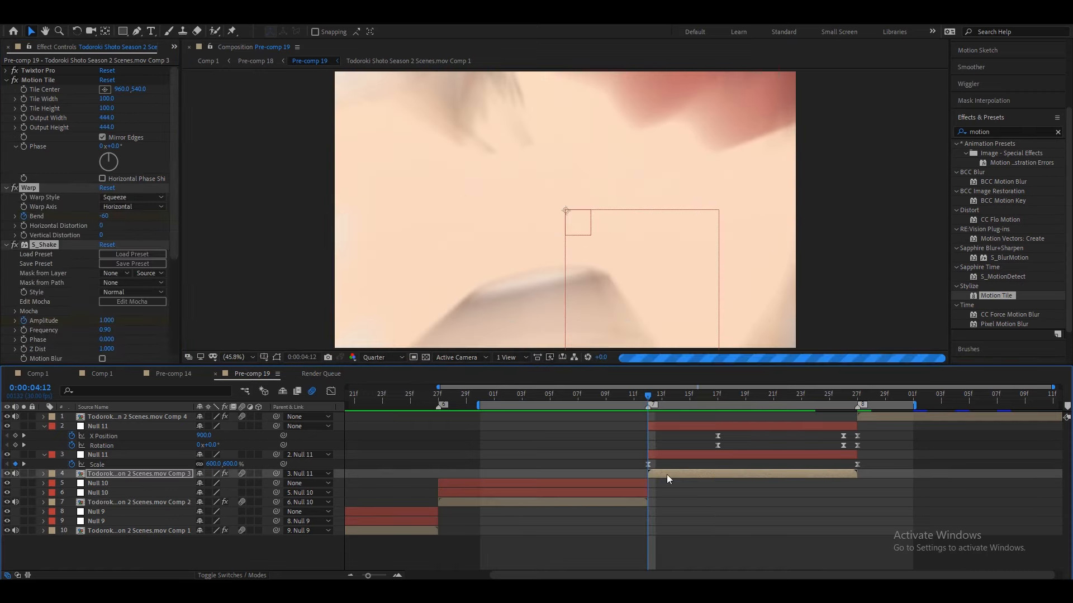
pyautogui.click(671, 399)
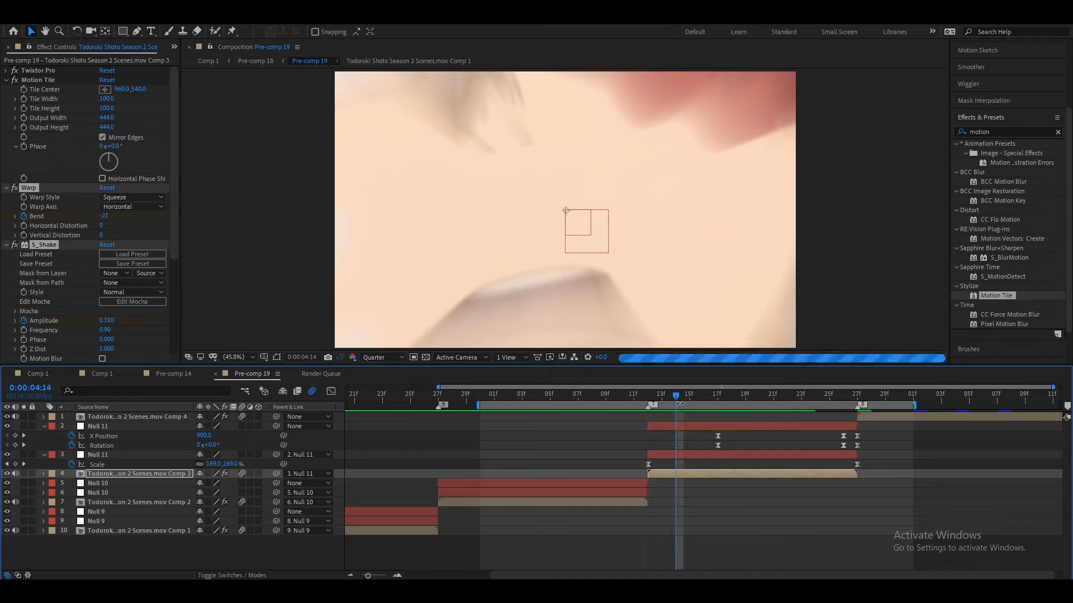
# Copy the manual shake's Position and Rotation keyframes from the Comp 2 clip onto the Comp 3 clip at 0:00:04:12
pyautogui.click(622, 502)
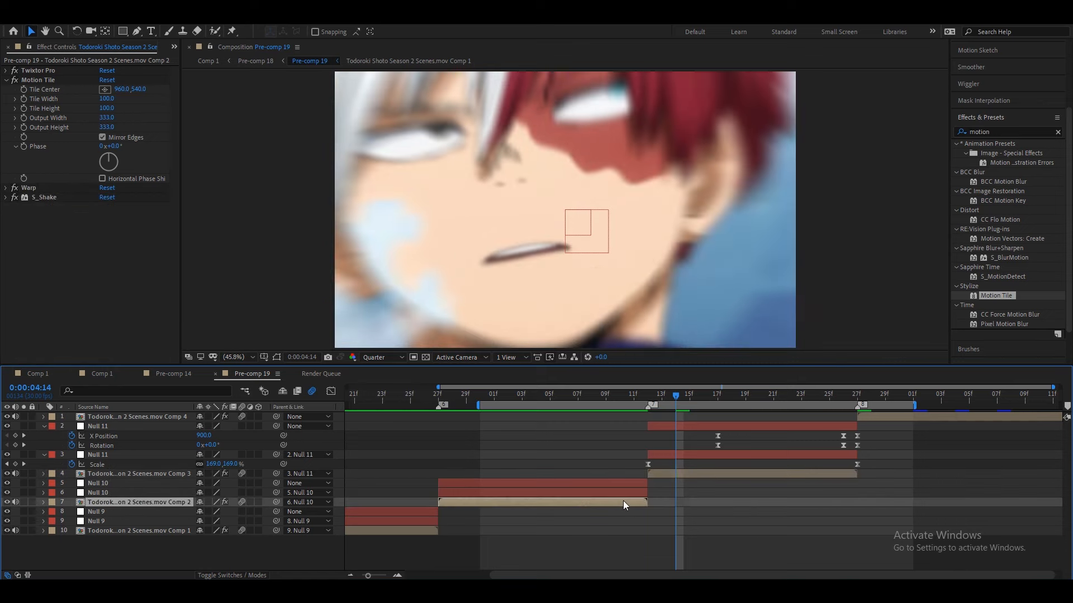
pyautogui.press('u')
pyautogui.scroll(-1, 724, 536)
pyautogui.moveTo(724, 537); pyautogui.dragTo(424, 522)
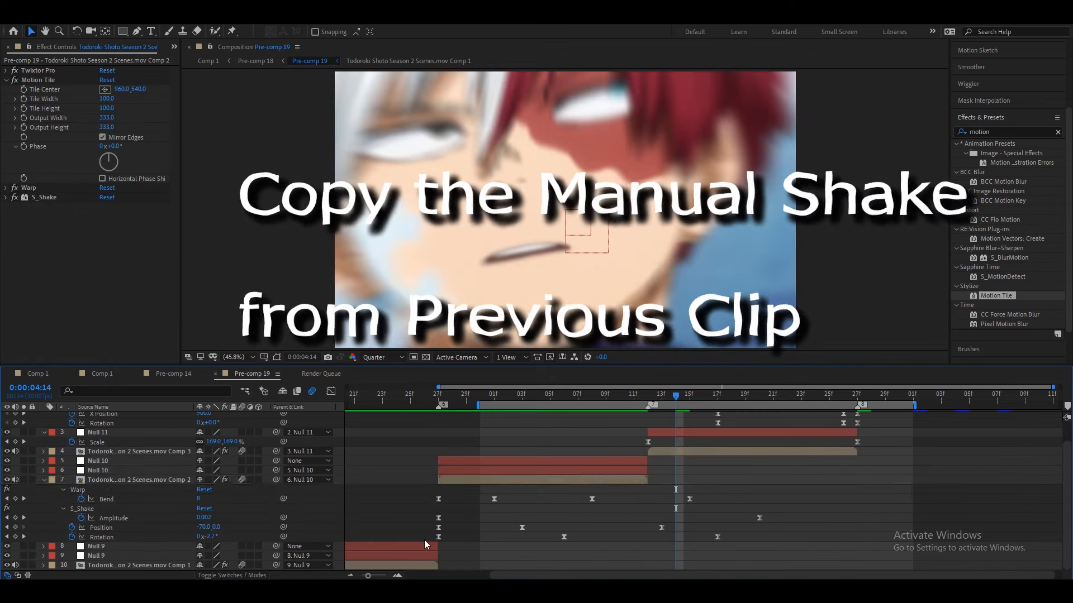
pyautogui.scroll(1, 698, 537)
pyautogui.click(654, 473)
pyautogui.press('i')
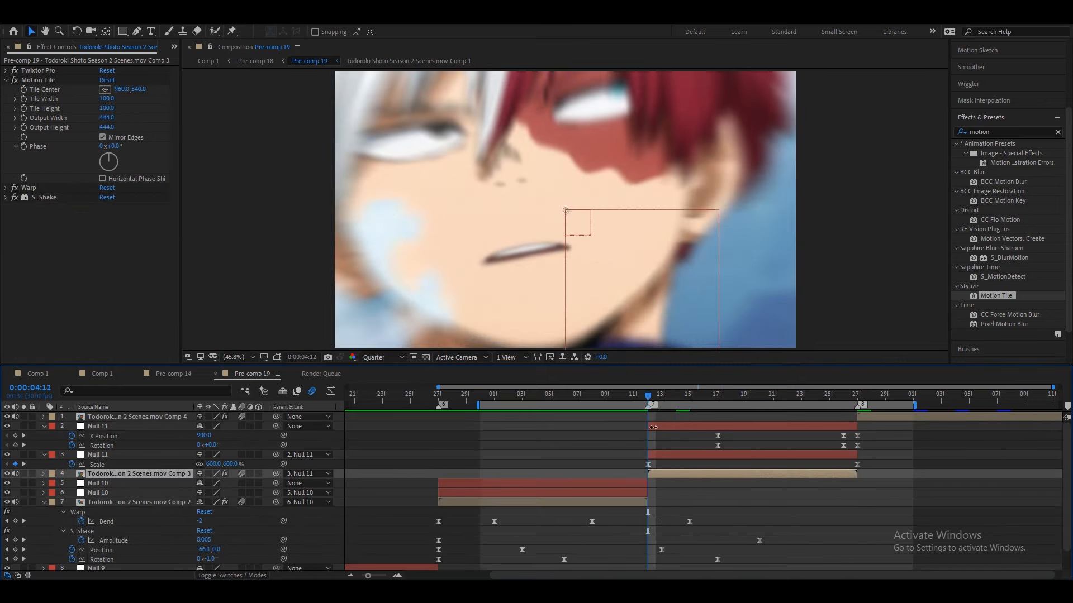
pyautogui.click(686, 488)
pyautogui.click(680, 476)
pyautogui.hotkey('ctrl', 'v')
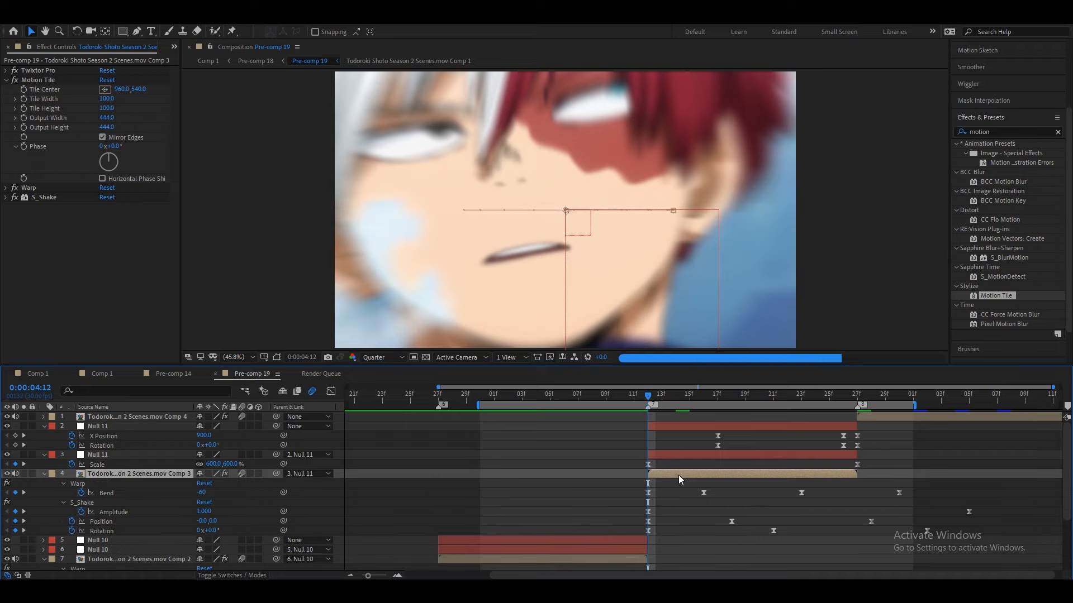
pyautogui.moveTo(649, 395); pyautogui.dragTo(785, 463)
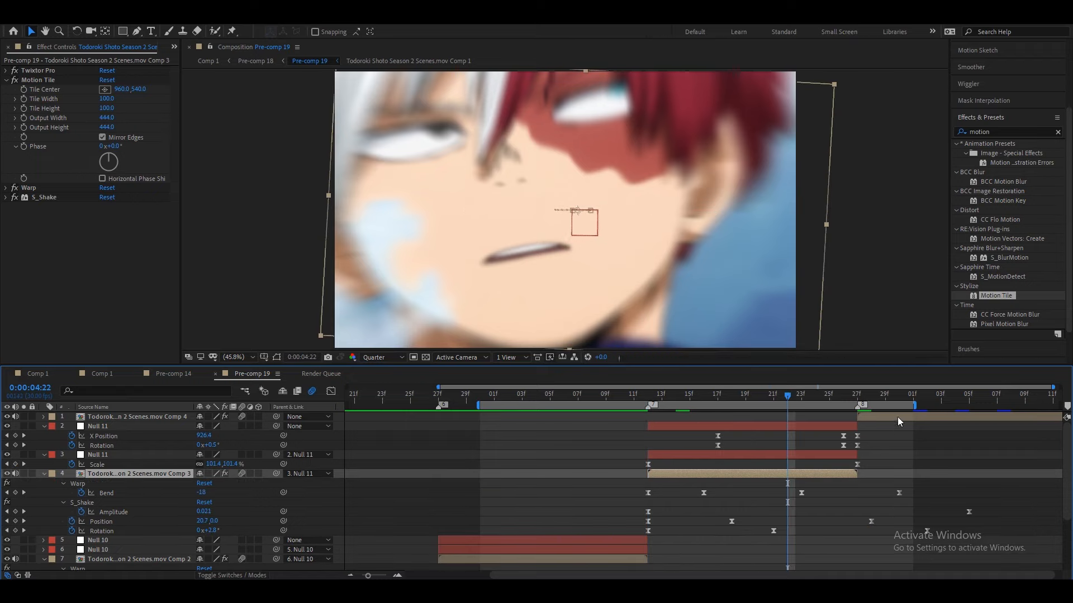
# Extend the work area over the Comp 4 clip and add two identical null layers starting at 0:00:04:27
pyautogui.moveTo(923, 407); pyautogui.dragTo(1054, 406)
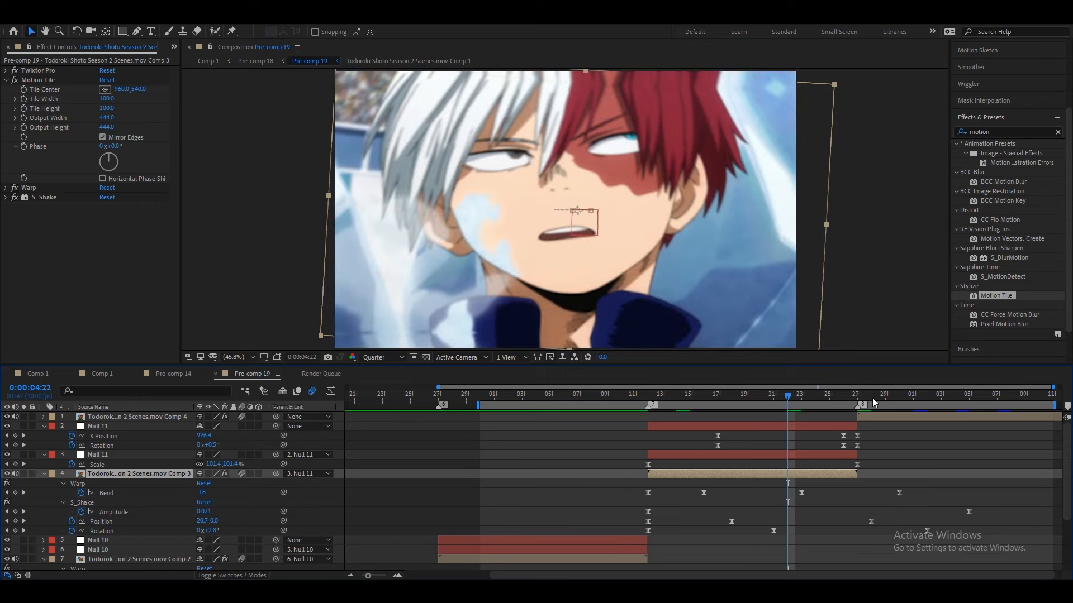
pyautogui.click(862, 396)
pyautogui.click(875, 419)
pyautogui.rightClick(340, 420)
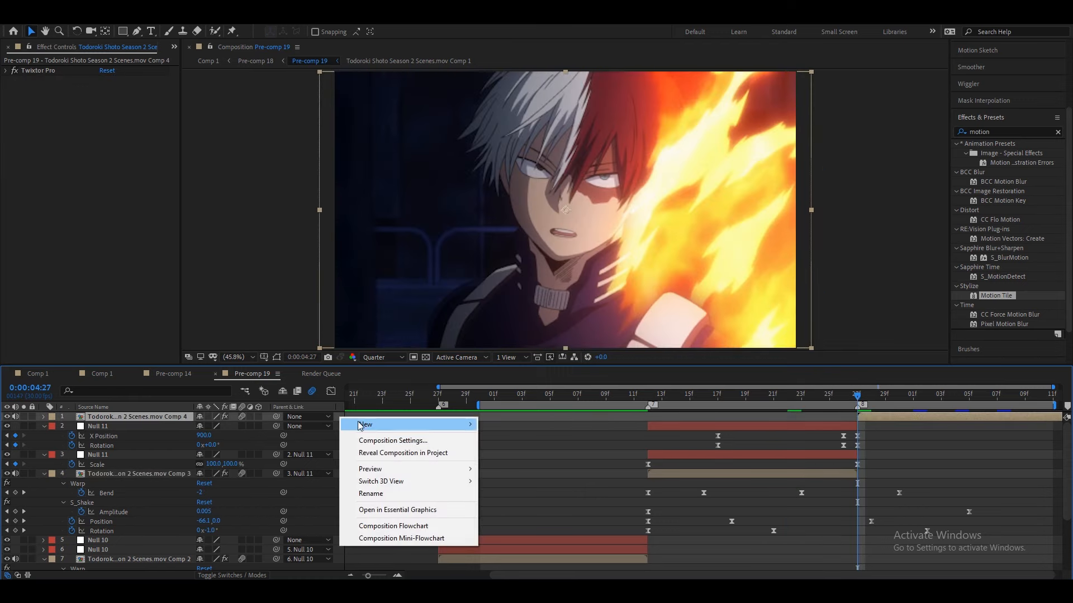
pyautogui.moveTo(366, 424)
pyautogui.click(511, 489)
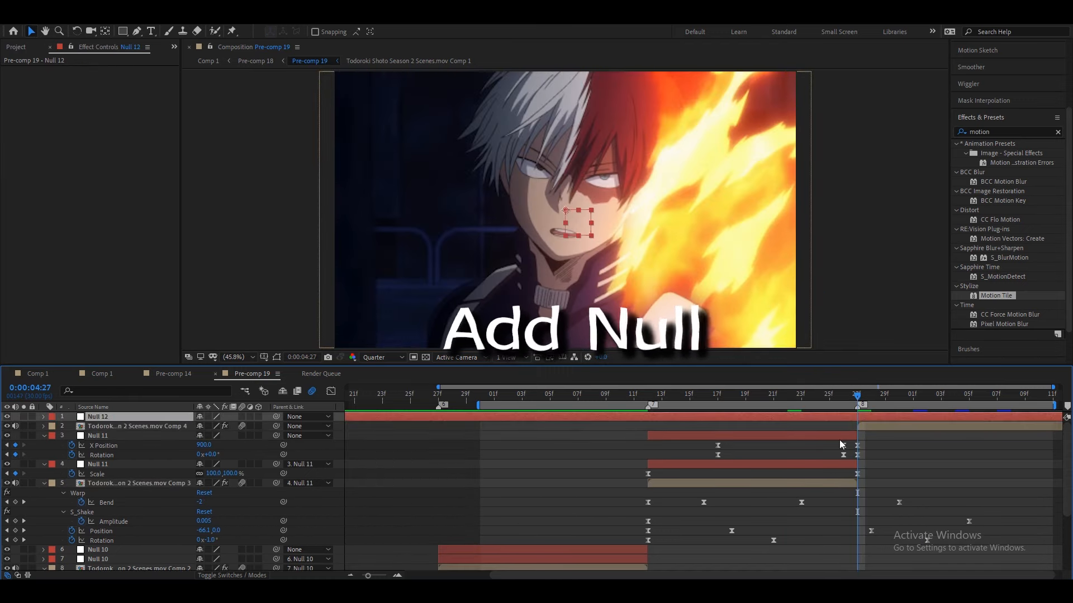
pyautogui.click(906, 419)
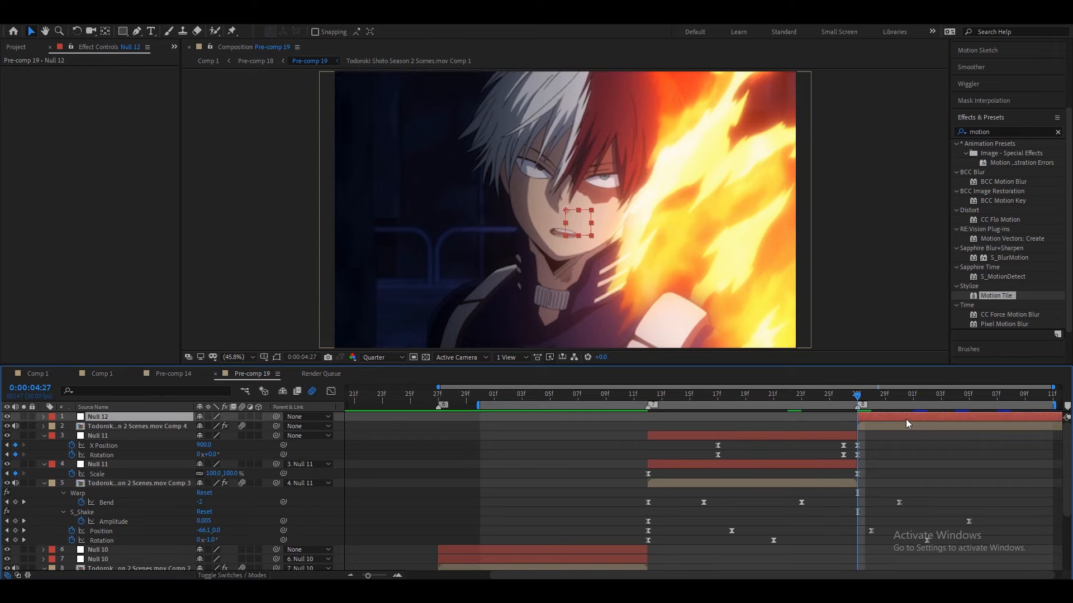
pyautogui.hotkey('ctrl', 'd')
# Collapse the layer properties, then parent the Comp 4 clip to the lower Null 12 and that null to the upper Null 12
pyautogui.click(910, 458)
pyautogui.press('u')
pyautogui.click(873, 433)
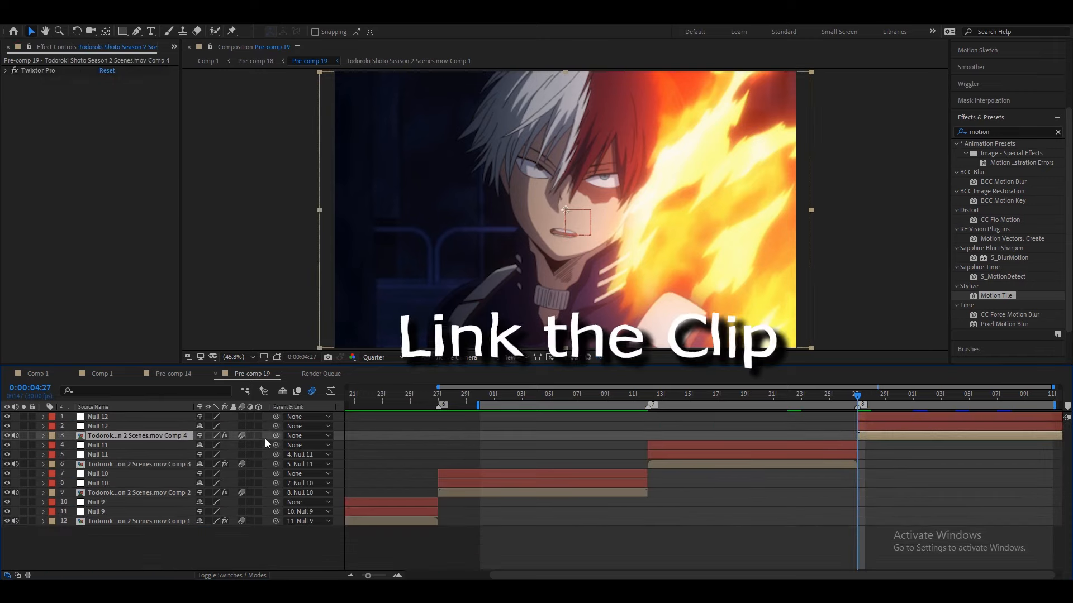
pyautogui.moveTo(276, 436); pyautogui.dragTo(875, 428)
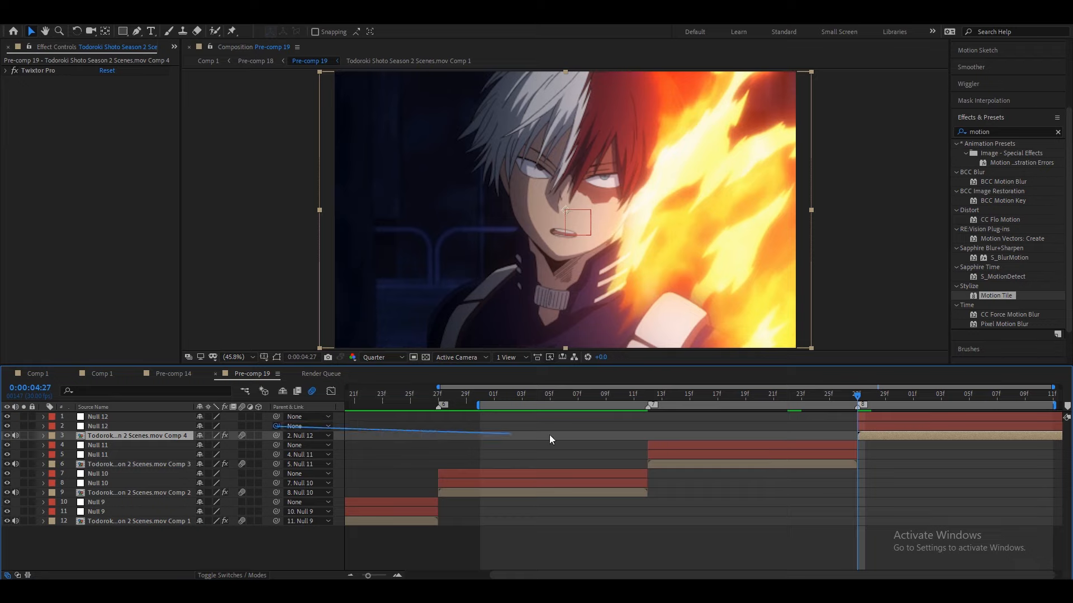
pyautogui.moveTo(552, 439); pyautogui.dragTo(859, 418)
# Separate the lower Null 12's position dimensions and keyframe X Position and Rotation at 0:00:04:27 and at the layer's end
pyautogui.click(867, 425)
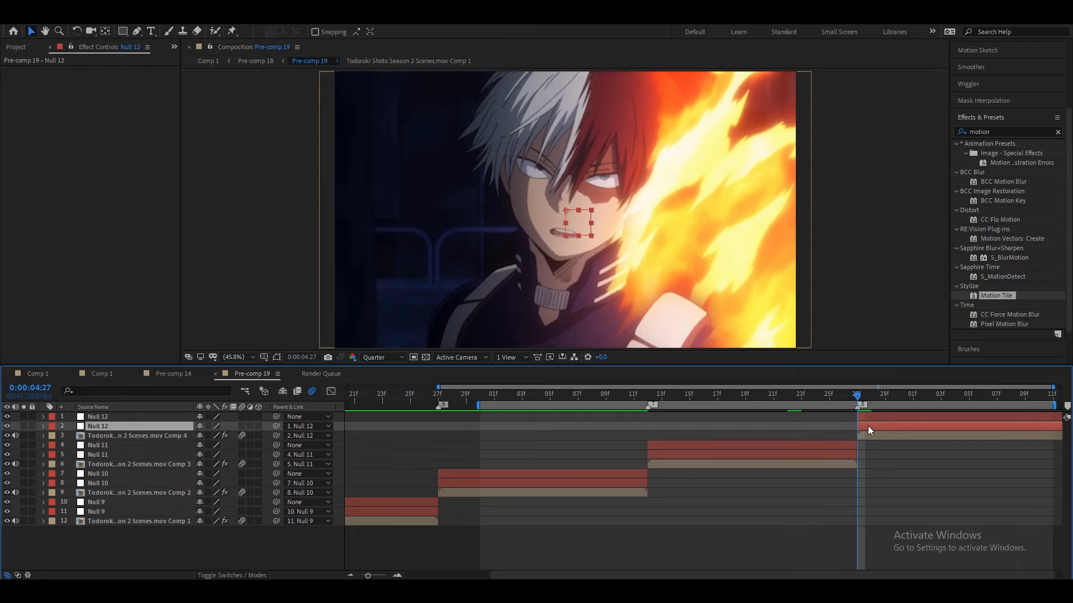
pyautogui.press('p')
pyautogui.hotkey('shift', 'r')
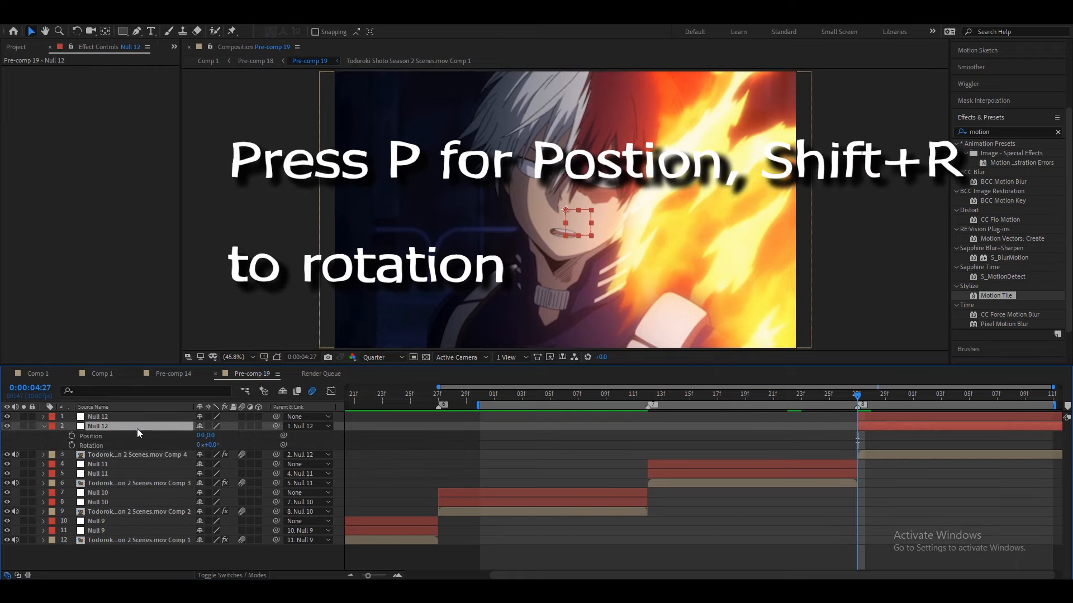
pyautogui.rightClick(98, 440)
pyautogui.click(140, 337)
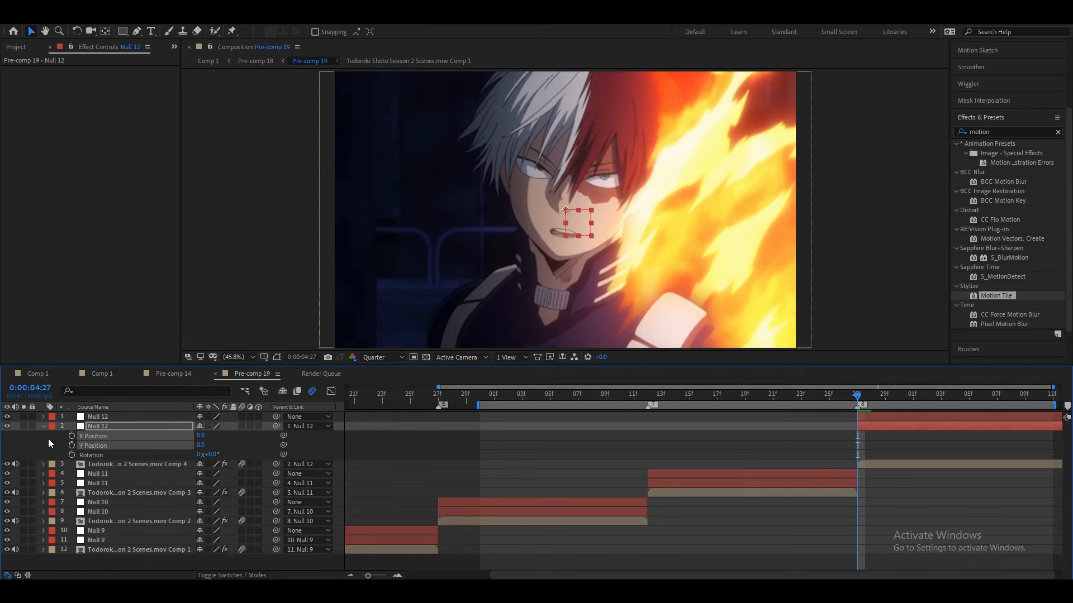
pyautogui.keyDown('alt'); pyautogui.keyDown('shift'); pyautogui.click(110, 445); pyautogui.keyUp('shift'); pyautogui.keyUp('alt')
pyautogui.moveTo(882, 398); pyautogui.dragTo(1066, 416)
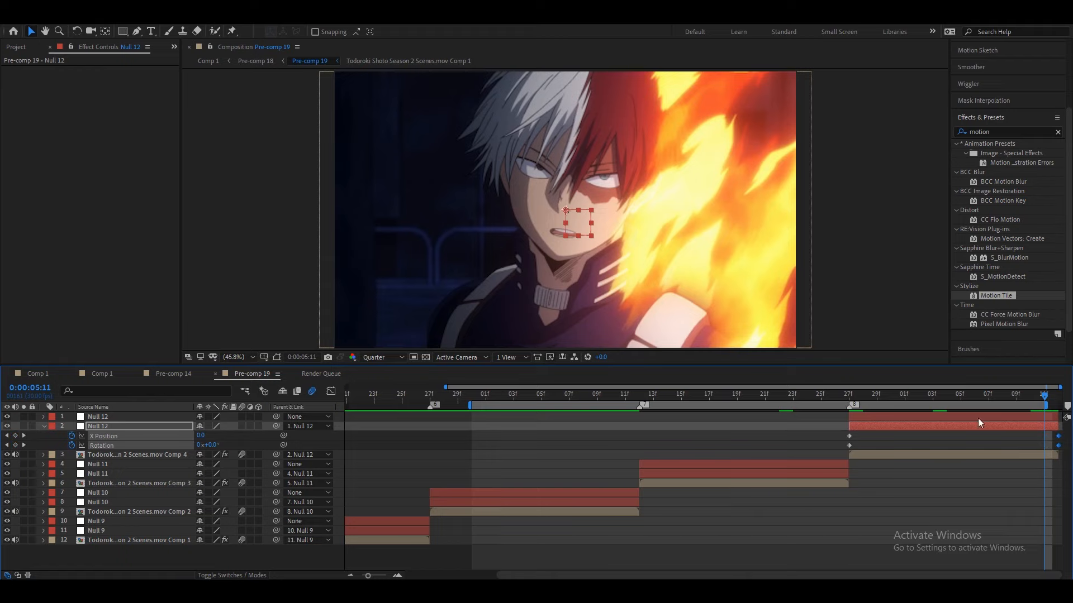
# Set the lower Null 12's X Position to -1926 and Rotation to -90° at 0:00:04:27
pyautogui.click(845, 401)
pyautogui.click(327, 437)
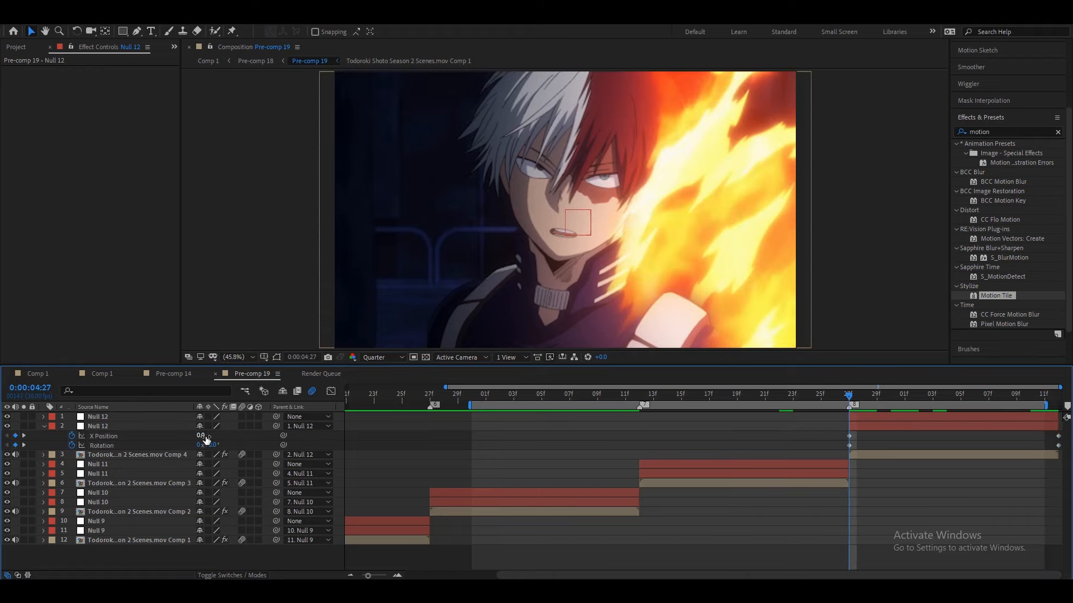
pyautogui.moveTo(205, 439); pyautogui.dragTo(114, 437)
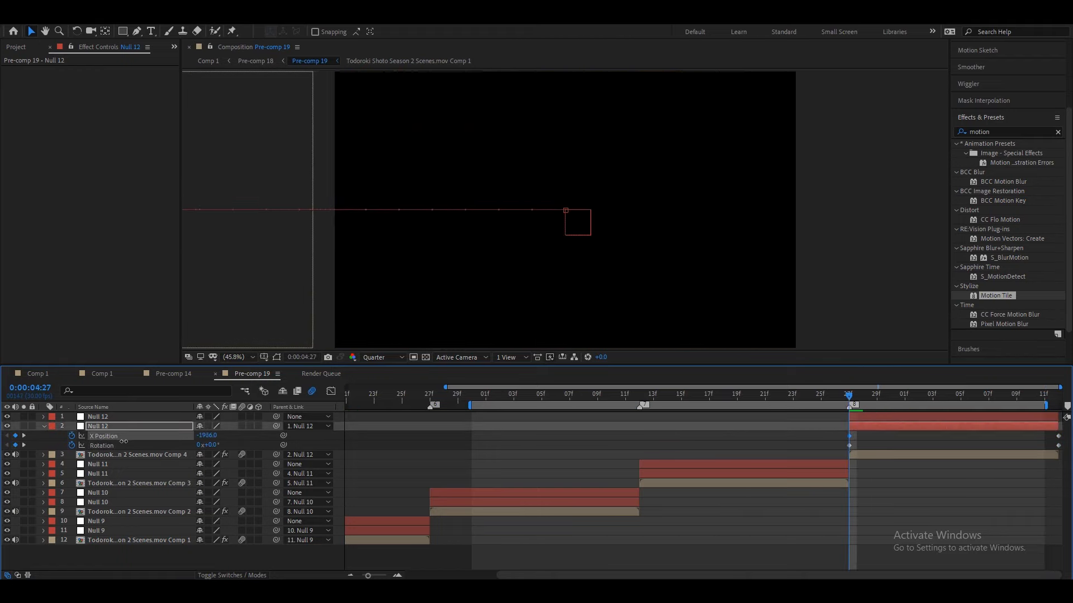
pyautogui.write('-90')
pyautogui.press('Return')
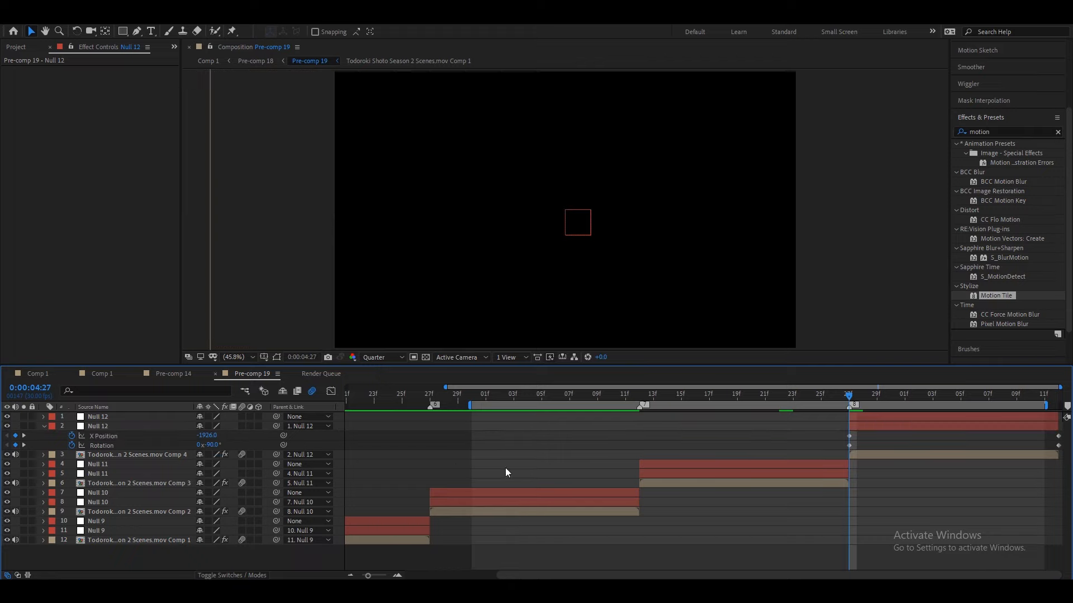
# Easy-ease the lower Null 12's X Position and Rotation keyframes and bend both curves into a steep early rise with a long ease-out
pyautogui.click(330, 391)
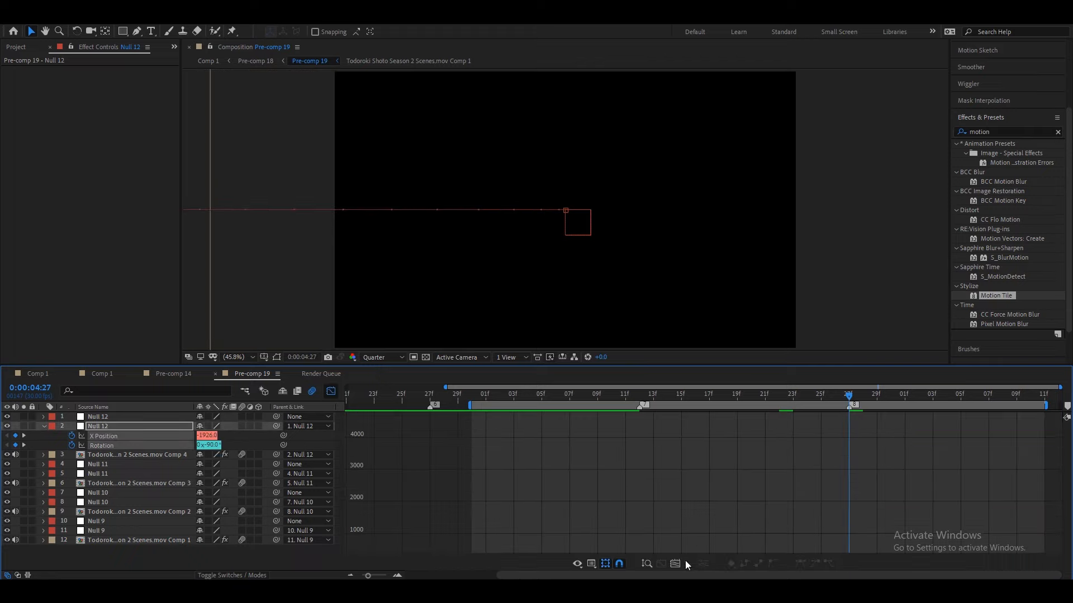
pyautogui.click(675, 564)
pyautogui.moveTo(781, 543); pyautogui.dragTo(648, 428)
pyautogui.moveTo(920, 422); pyautogui.dragTo(671, 425)
pyautogui.scroll(8, 666, 435)
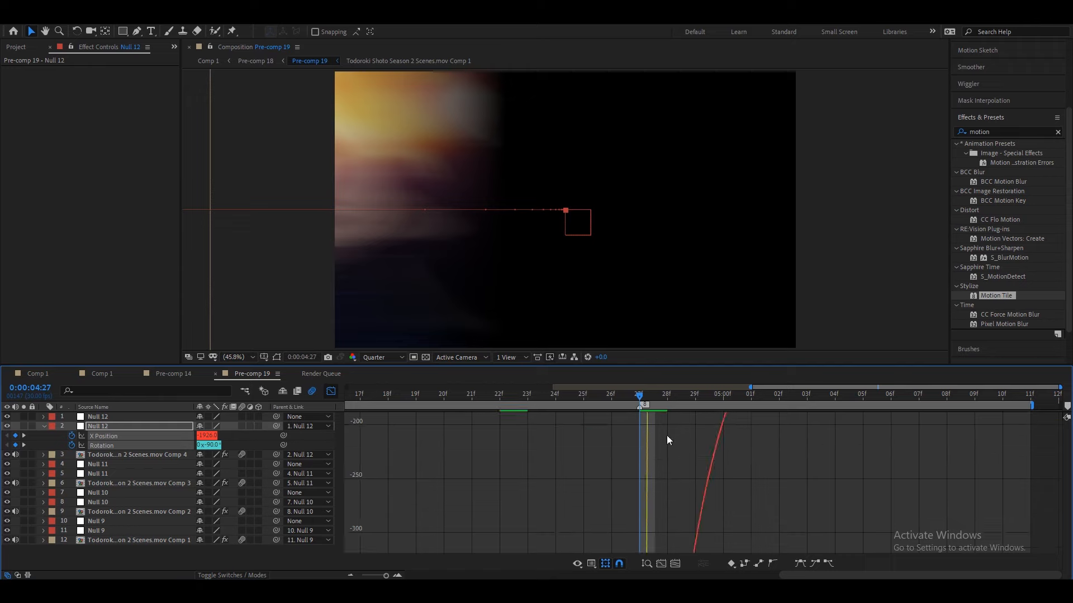
pyautogui.click(684, 506)
pyautogui.moveTo(779, 507); pyautogui.dragTo(648, 434)
pyautogui.scroll(2, 659, 441)
pyautogui.moveTo(918, 479); pyautogui.dragTo(650, 481)
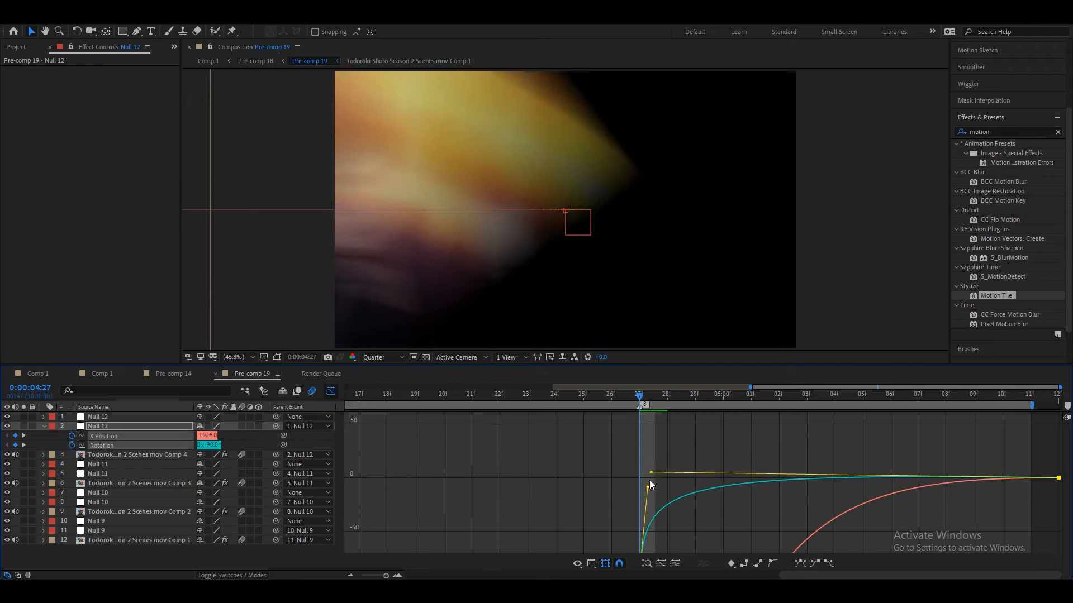
pyautogui.hotkey('shift', 'F3')
pyautogui.moveTo(625, 398); pyautogui.dragTo(890, 447)
pyautogui.click(759, 487)
pyautogui.click(351, 576)
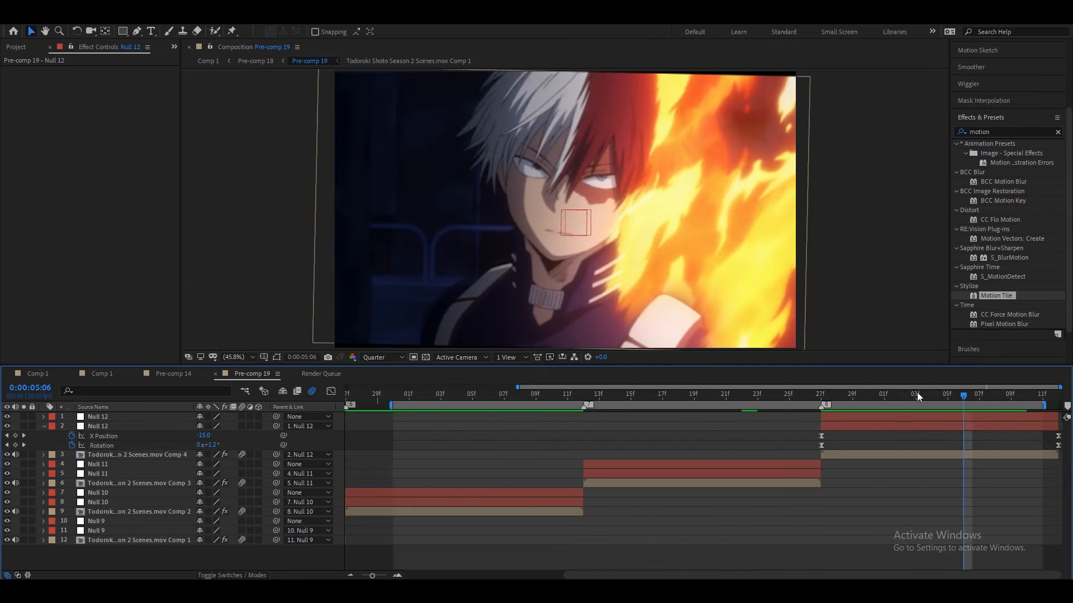
# Keyframe the lower Null 12's Scale from 100% at 0:00:04:27 to 135% at the layer's end
pyautogui.moveTo(916, 392); pyautogui.dragTo(824, 408)
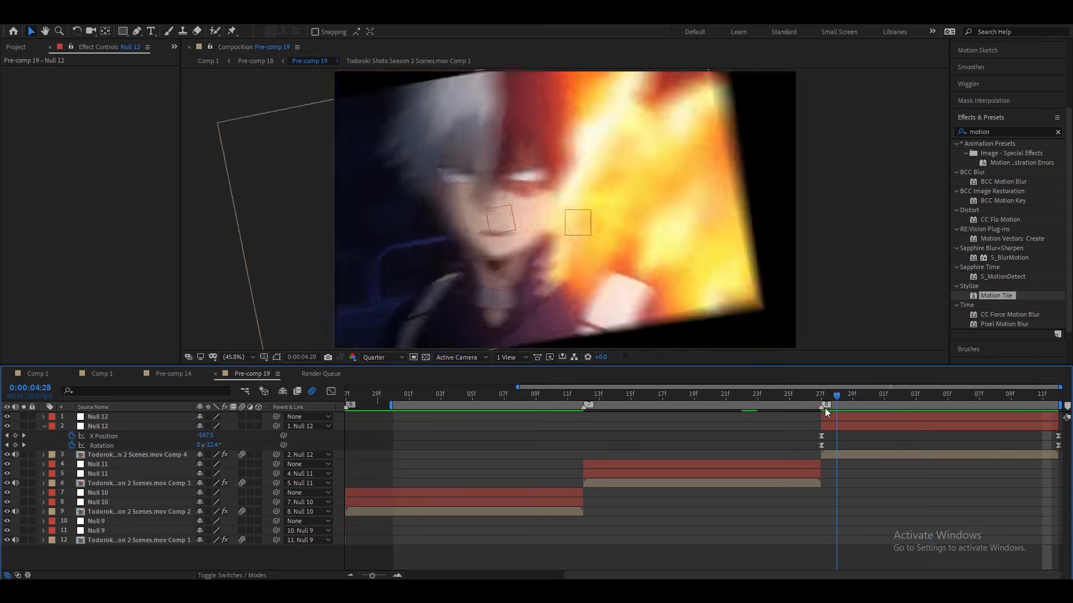
pyautogui.click(830, 426)
pyautogui.press('s')
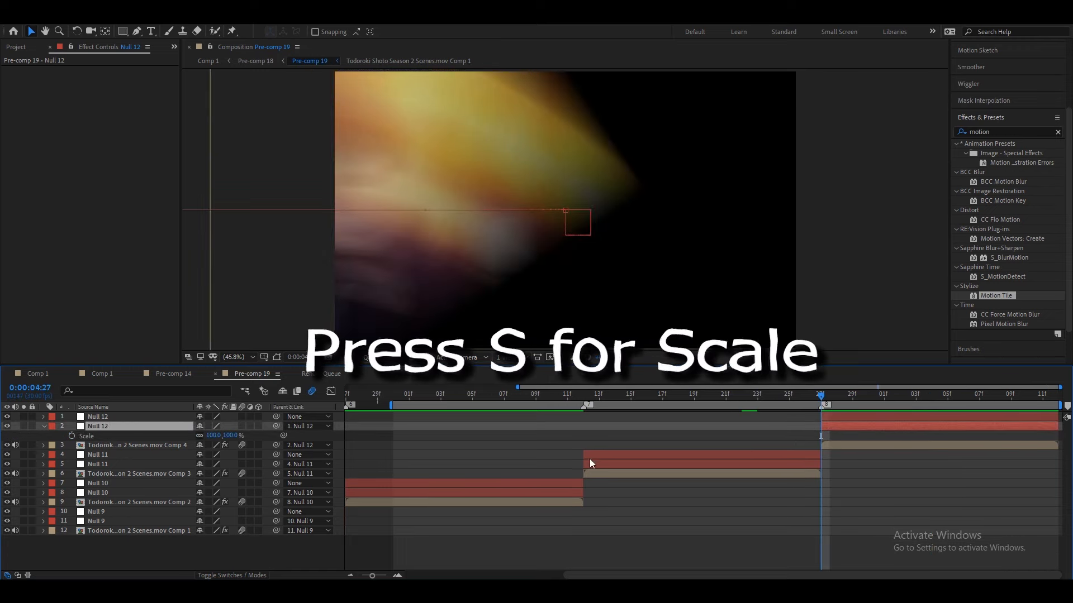
pyautogui.click(72, 435)
pyautogui.moveTo(827, 395); pyautogui.dragTo(1048, 456)
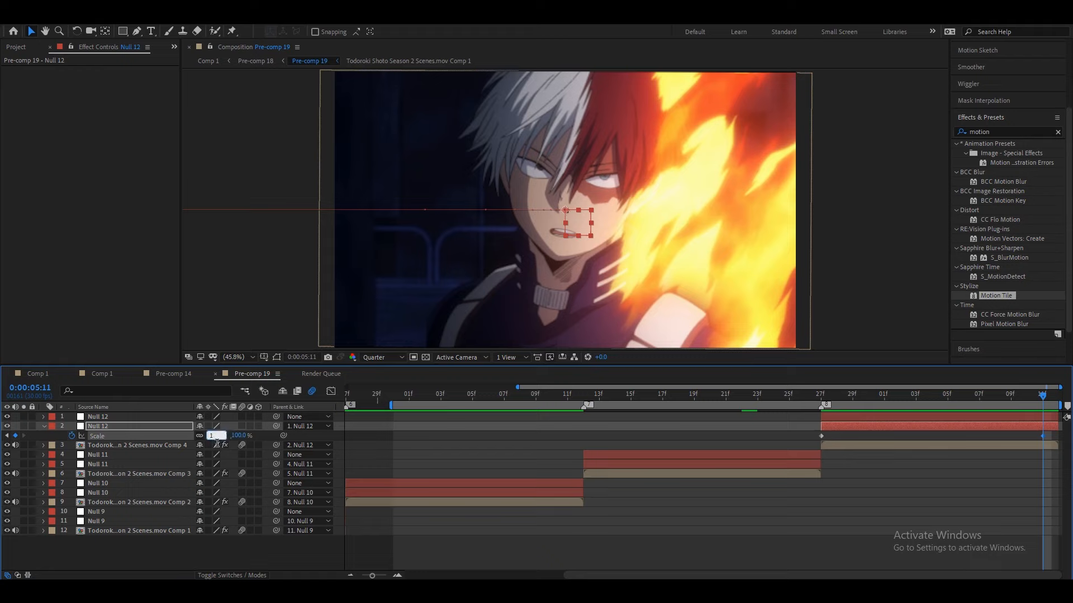
pyautogui.write('135')
pyautogui.press('Return')
pyautogui.moveTo(1042, 437); pyautogui.dragTo(1057, 436)
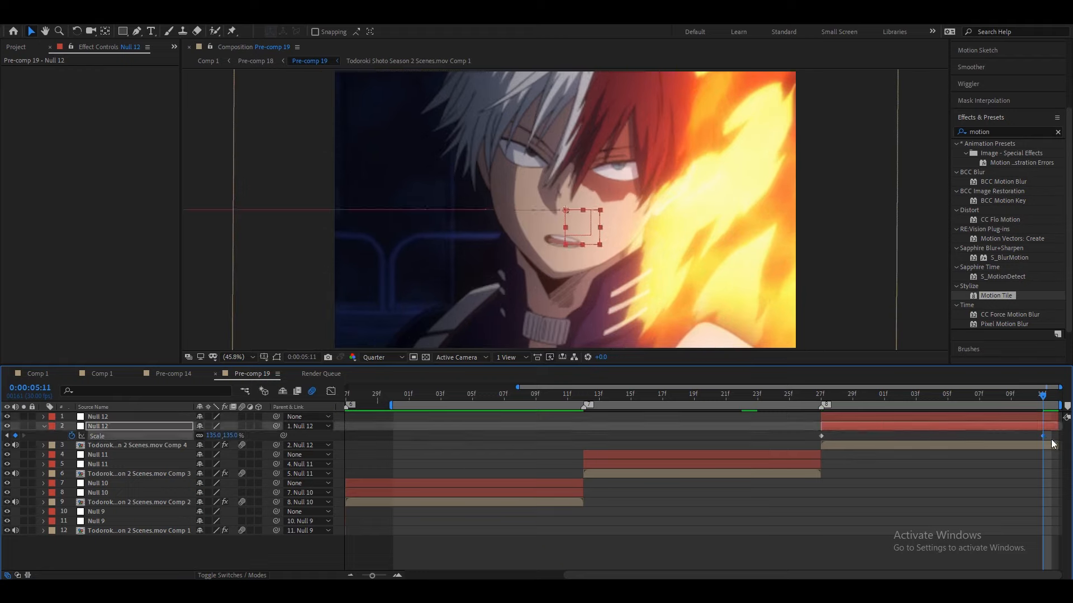
# Easy-ease the lower Null 12's Scale keyframes, stretch the end handle toward the start of the curve, and return to the layer view
pyautogui.click(98, 437)
pyautogui.press('F9')
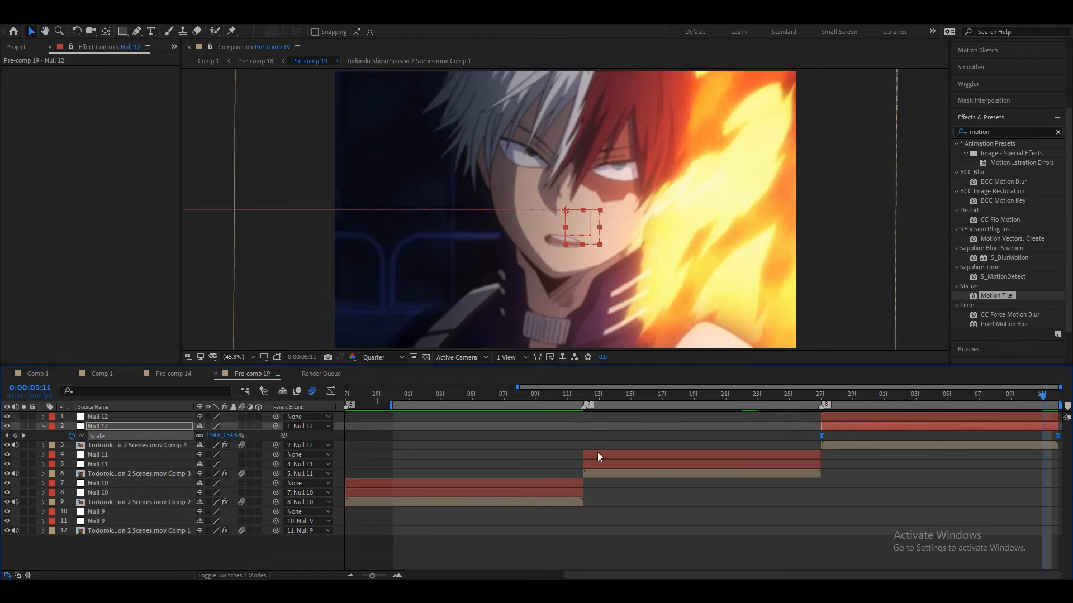
pyautogui.click(331, 391)
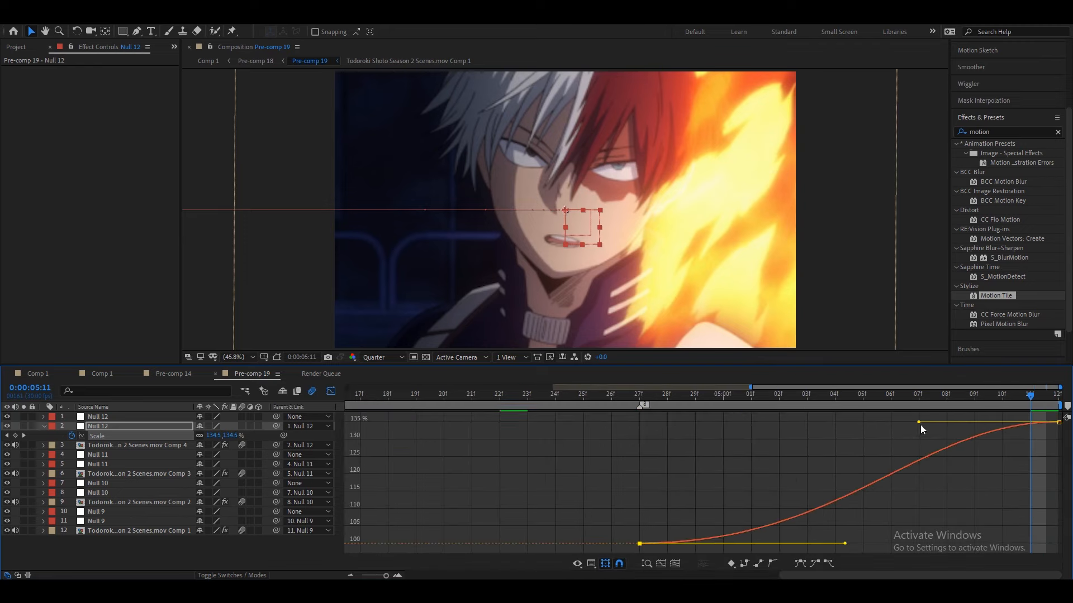
pyautogui.moveTo(918, 422); pyautogui.dragTo(701, 422)
pyautogui.moveTo(845, 543); pyautogui.dragTo(859, 543)
pyautogui.click(330, 391)
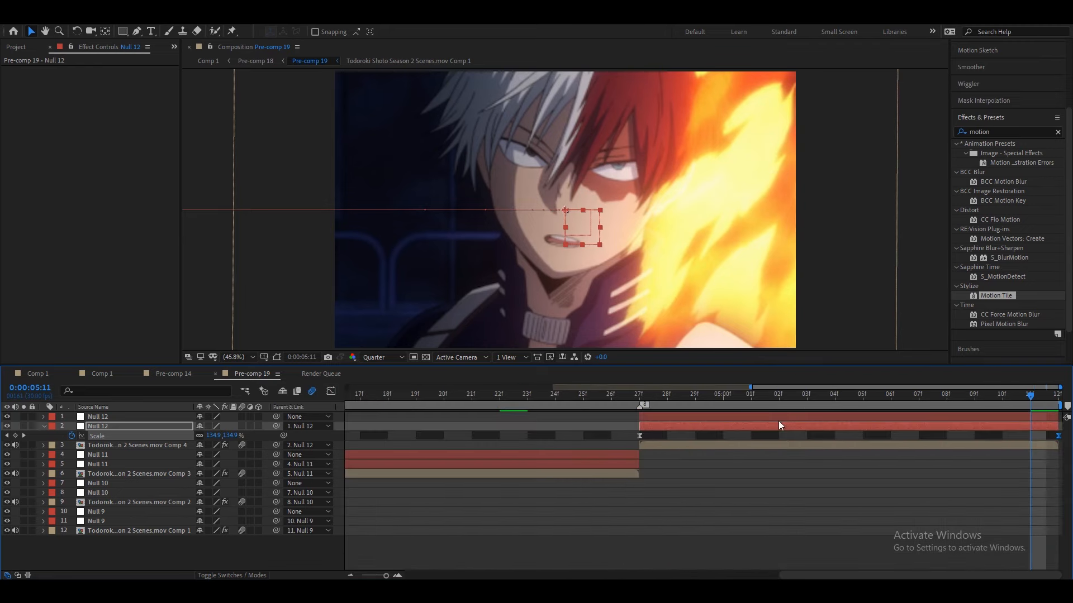
# Keyframe the upper Null 12's Scale at 100% at 0:00:05:05, 0:00:05:11 and the layer's end
pyautogui.press('space')
pyautogui.moveTo(654, 417); pyautogui.dragTo(881, 432)
pyautogui.click(849, 417)
pyautogui.press('s')
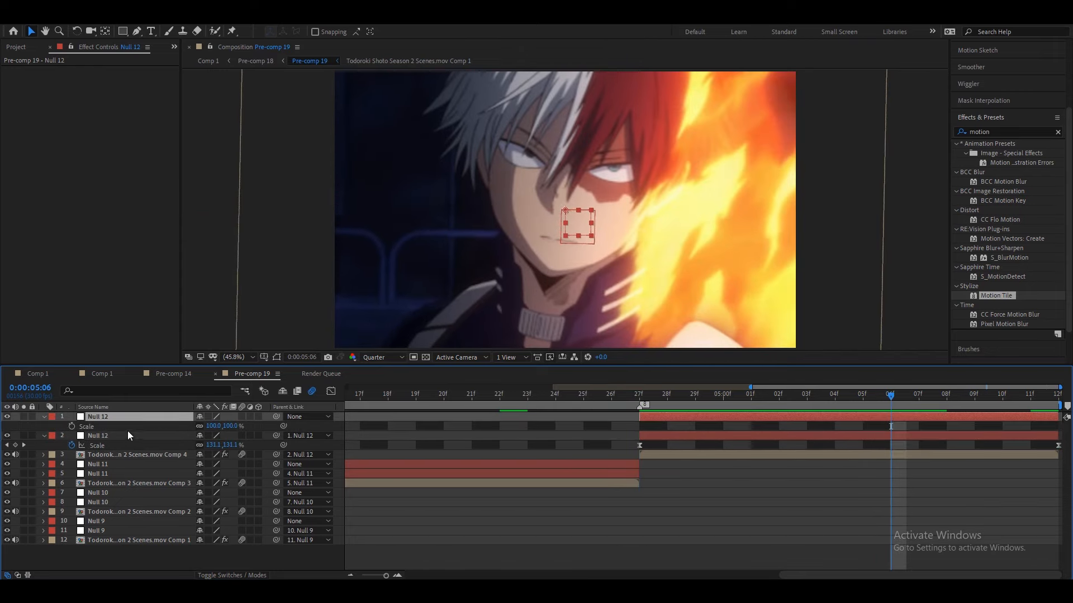
pyautogui.hotkey('alt', 'shift', 's')
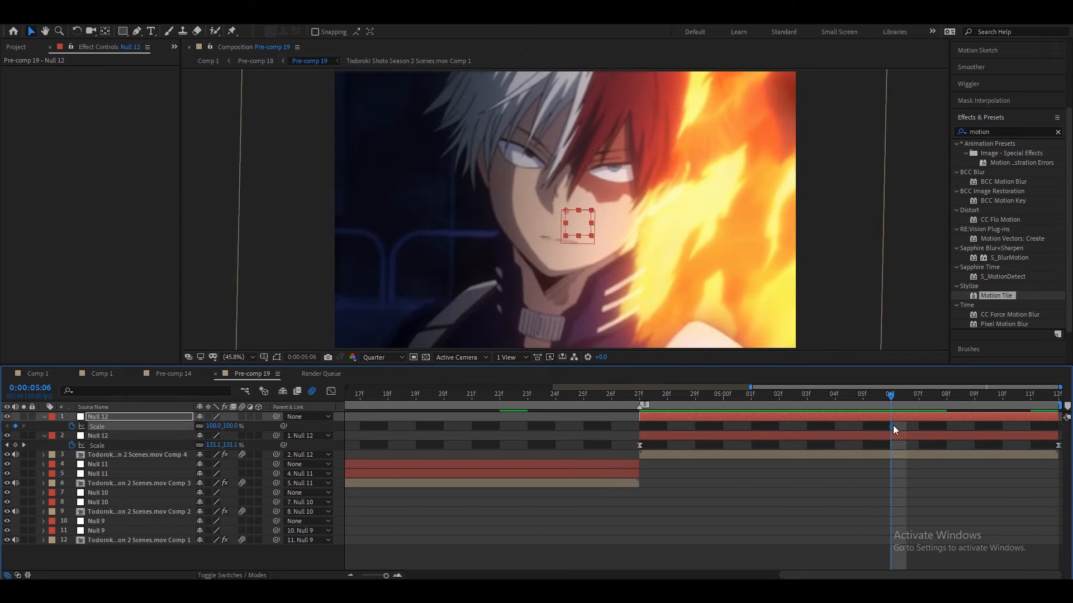
pyautogui.click(1029, 393)
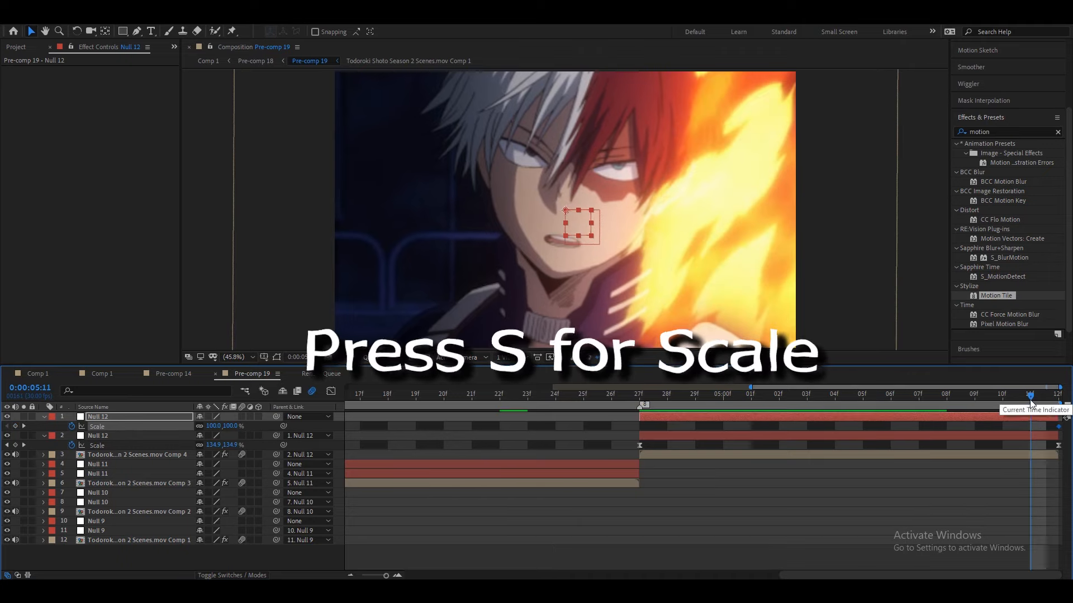
pyautogui.moveTo(969, 395); pyautogui.dragTo(862, 400)
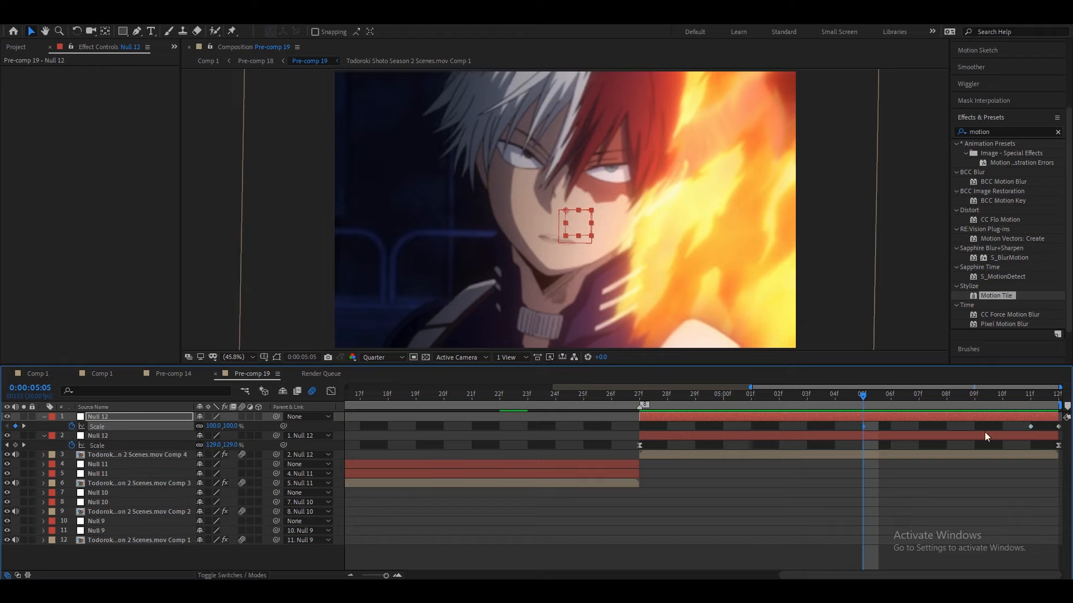
# Set the upper Null 12's Scale keyframe at 0:00:05:11 to 35%
pyautogui.press('k')
pyautogui.click(266, 453)
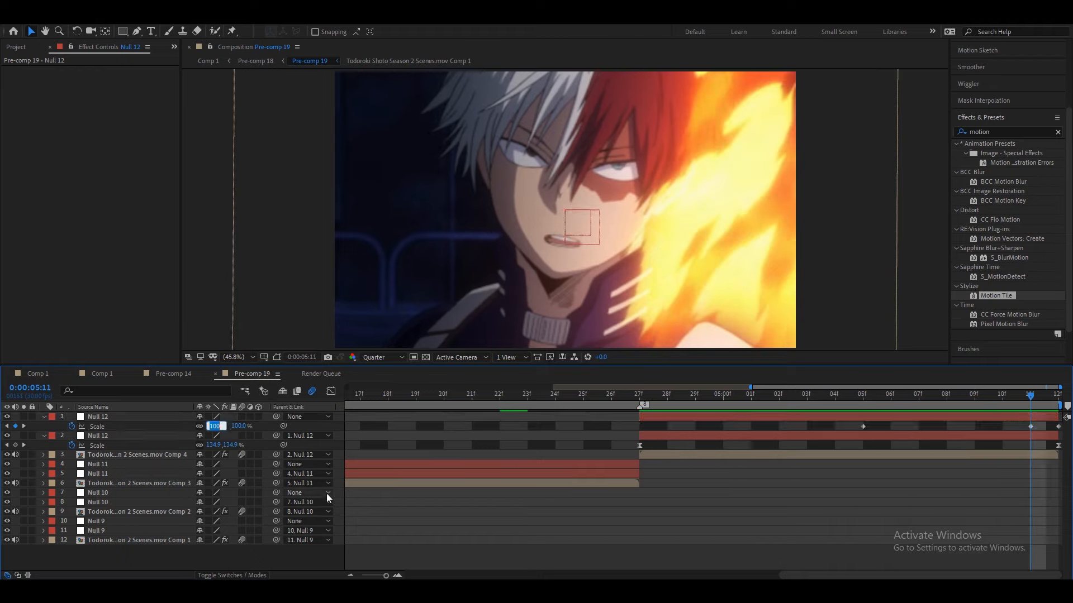
pyautogui.click(448, 510)
# Easy-ease the upper Null 12's Scale keyframes and bend the curve into a slow start with a steep drop into 0:00:05:11
pyautogui.click(105, 427)
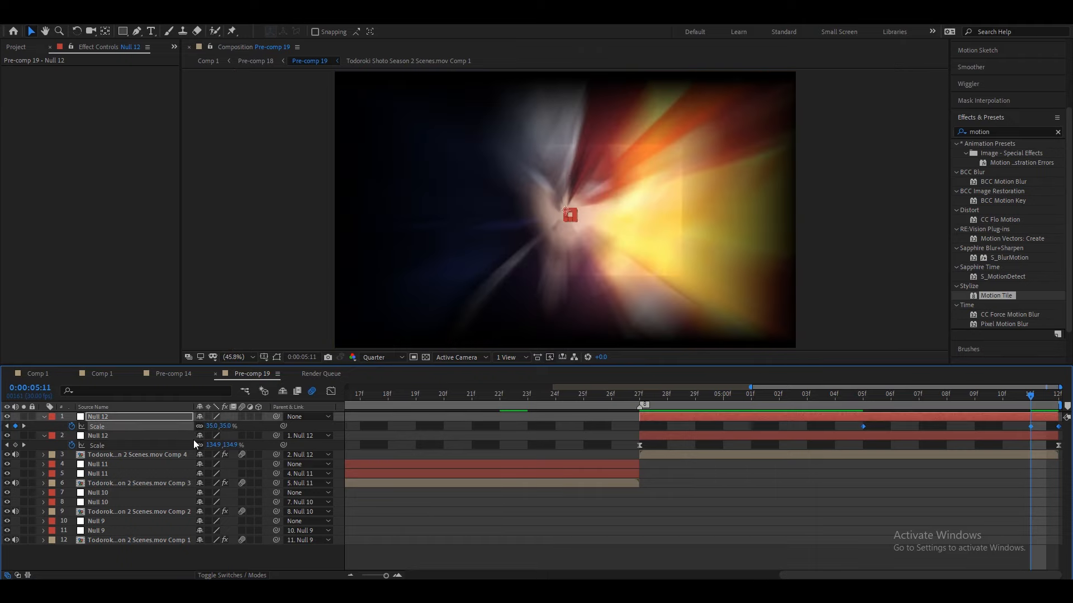
pyautogui.click(332, 391)
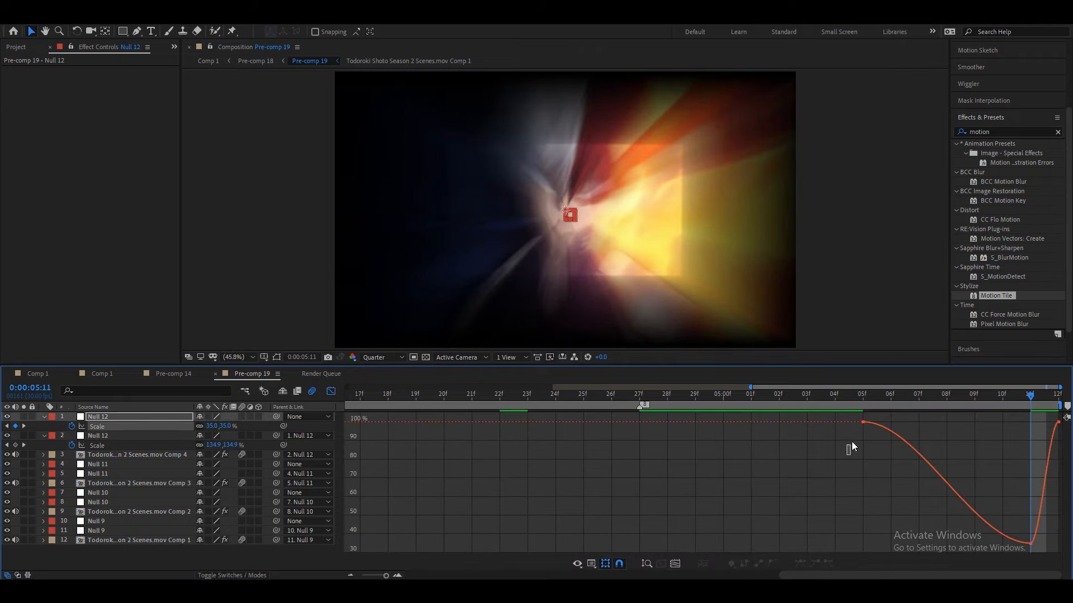
pyautogui.moveTo(918, 423); pyautogui.dragTo(1021, 429)
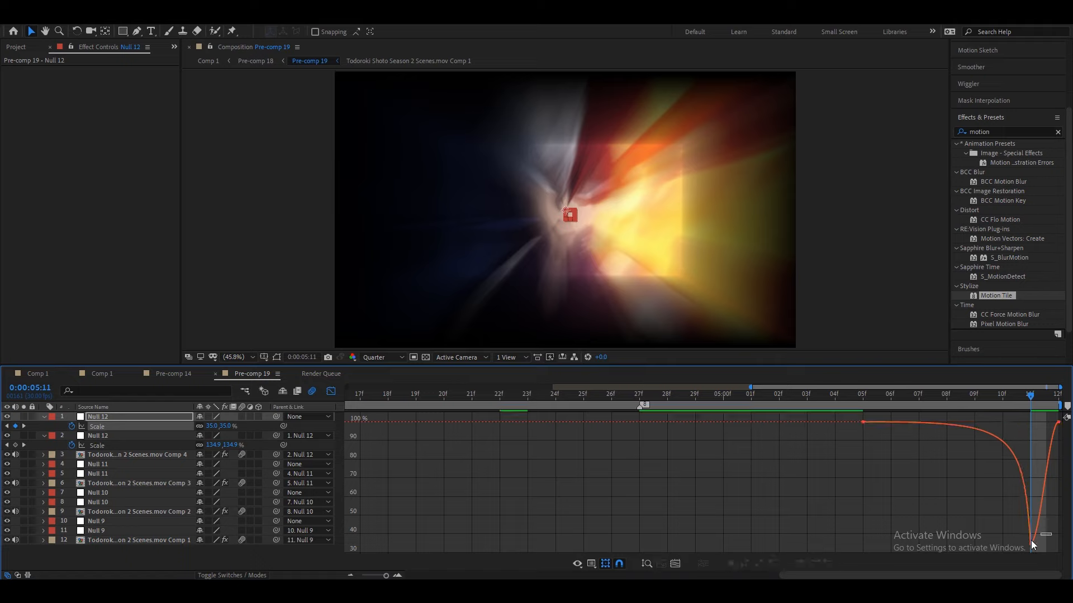
pyautogui.moveTo(1039, 543); pyautogui.dragTo(1042, 430)
pyautogui.click(331, 391)
# Apply the Motion Tile effect to the Comp 4 layer
pyautogui.click(350, 575)
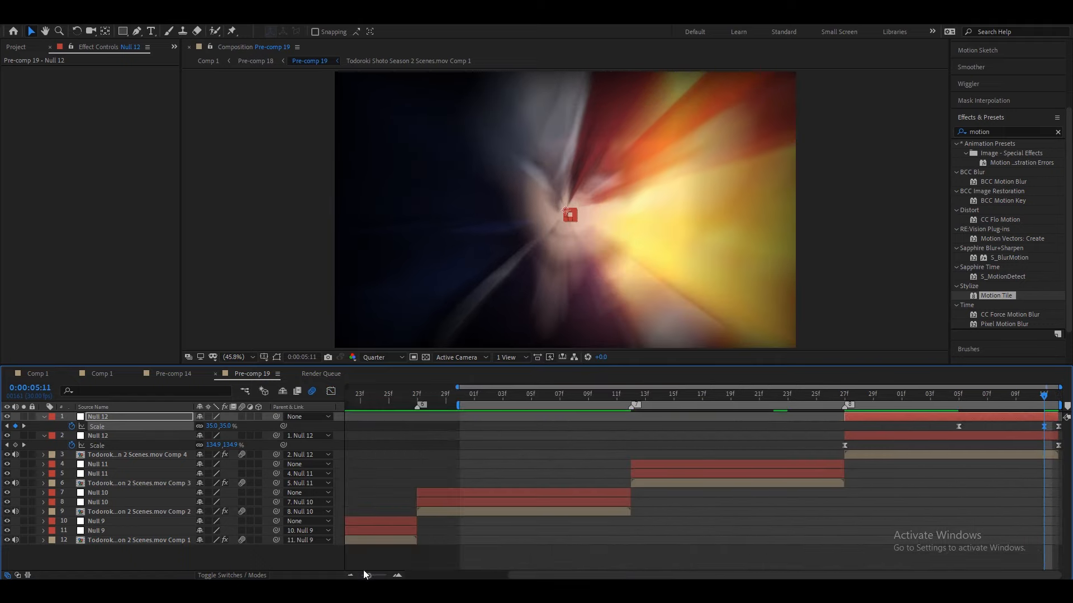
pyautogui.moveTo(365, 574); pyautogui.dragTo(361, 574)
pyautogui.click(844, 536)
pyautogui.moveTo(920, 396)
pyautogui.mouseDown()
pyautogui.moveTo(950, 396)
pyautogui.moveTo(903, 397)
pyautogui.mouseUp()
pyautogui.click(944, 456)
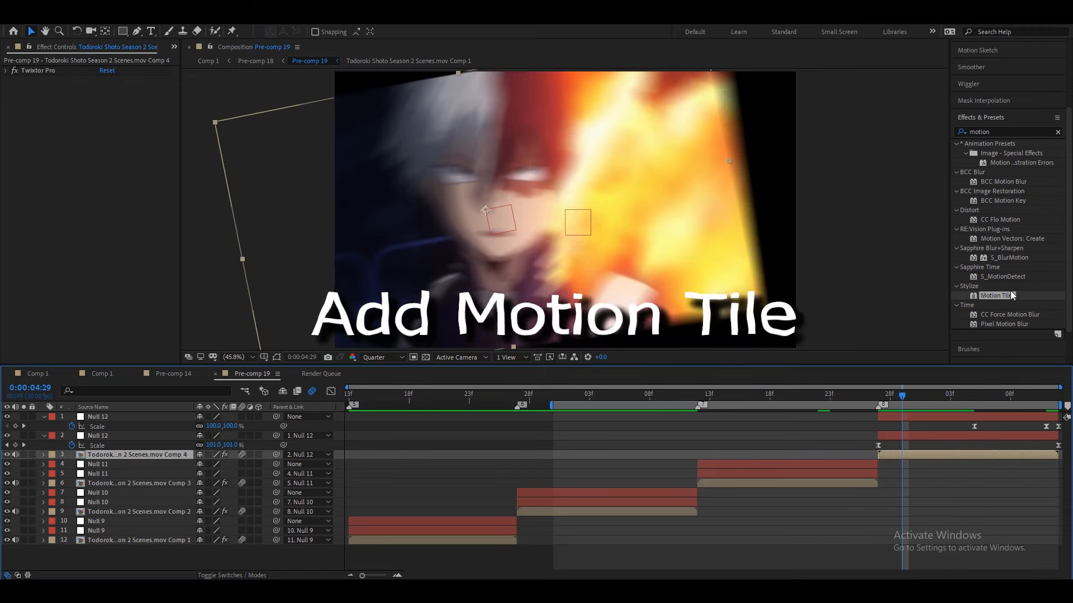
pyautogui.doubleClick(1007, 296)
# Set the Comp 4 layer's Motion Tile Output Width and Output Height to 444 and enable Mirror Edges
pyautogui.click(114, 120)
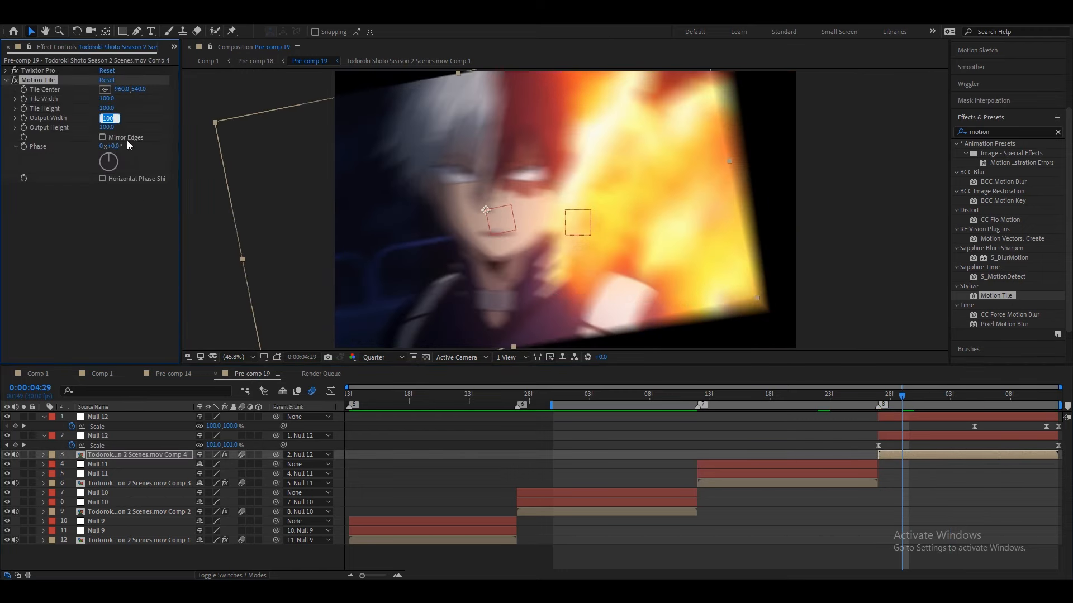
pyautogui.write('444')
pyautogui.press('Return')
pyautogui.click(108, 128)
pyautogui.write('444')
pyautogui.press('Return')
pyautogui.click(102, 137)
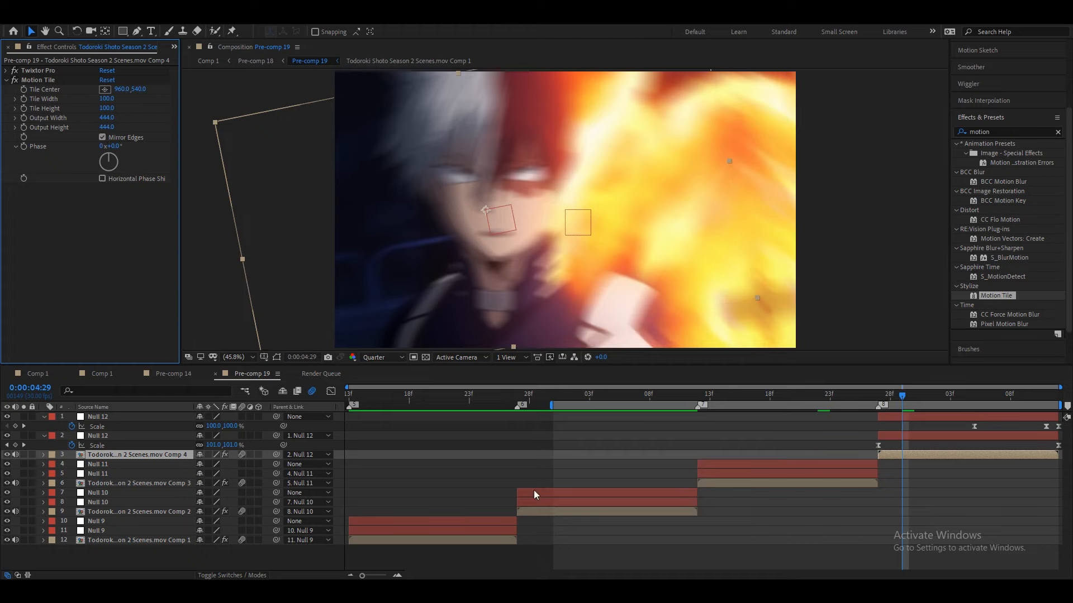
# Copy the Warp and S_Shake effects from the Comp 3 layer and paste them onto the Comp 4 layer at 0:00:04:27
pyautogui.moveTo(877, 396); pyautogui.dragTo(800, 413)
pyautogui.click(789, 480)
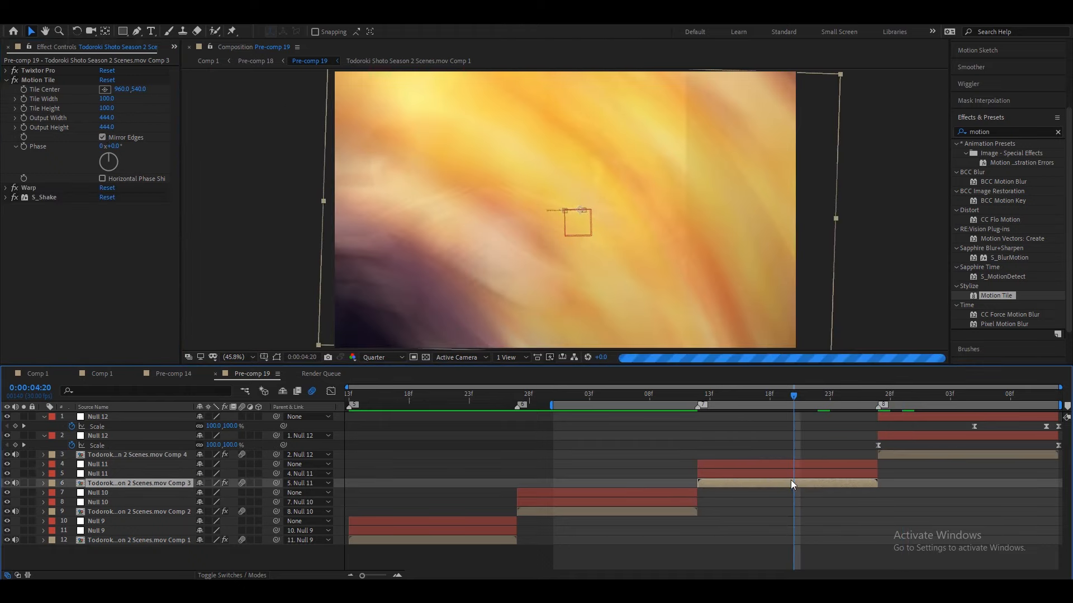
pyautogui.click(28, 188)
pyautogui.keyDown('shift'); pyautogui.click(43, 197); pyautogui.keyUp('shift')
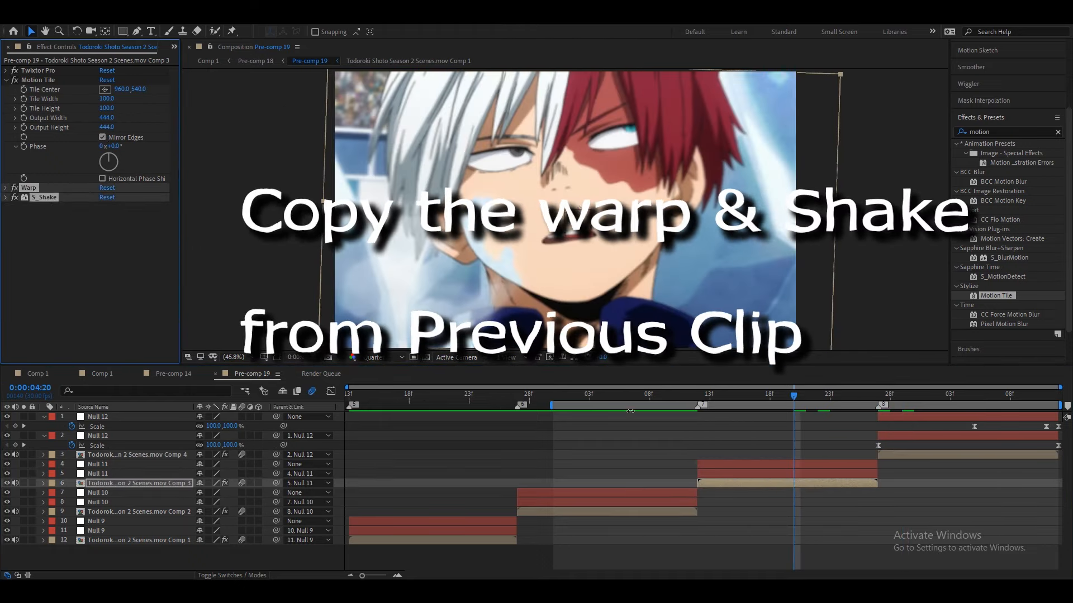
pyautogui.click(881, 394)
pyautogui.click(880, 458)
pyautogui.hotkey('ctrl', 'v')
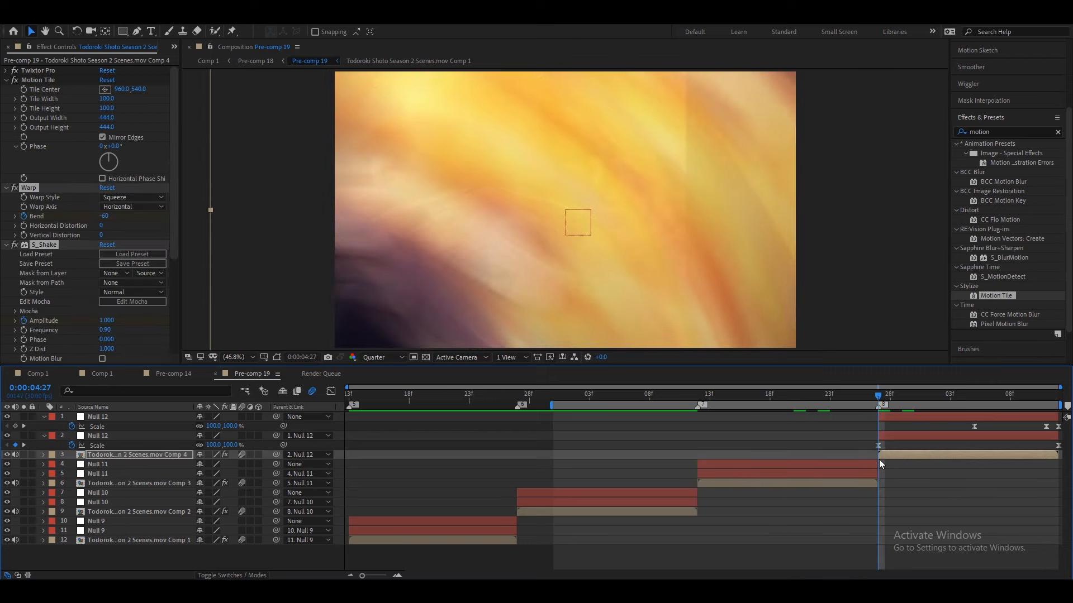
# Copy the Comp 3 layer's Position and Rotation shake keyframes onto the Comp 4 layer at 0:00:04:27
pyautogui.click(852, 484)
pyautogui.press('u')
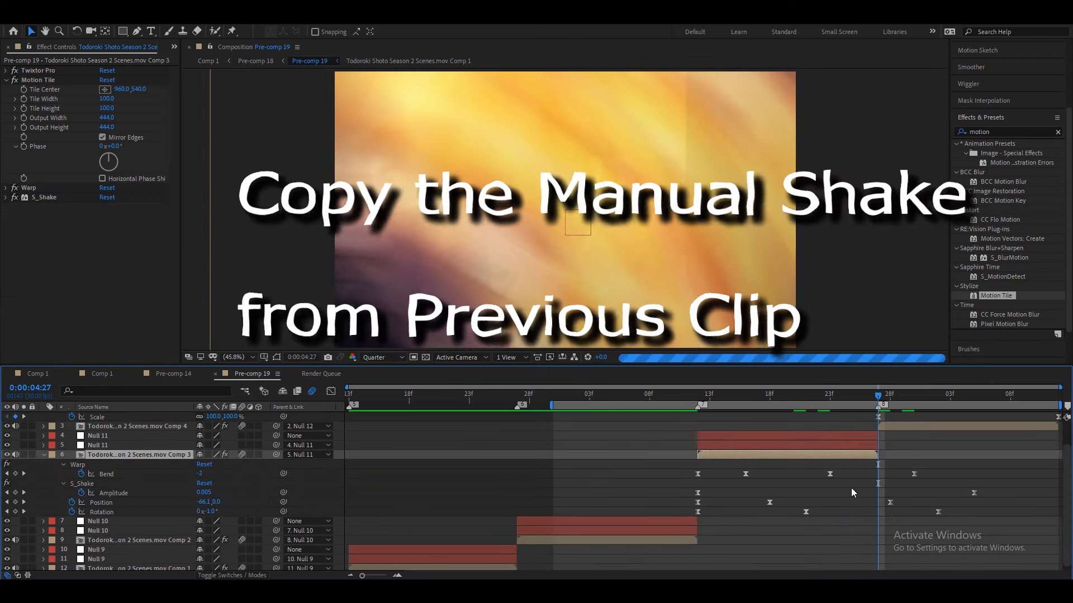
pyautogui.moveTo(961, 501); pyautogui.dragTo(682, 511)
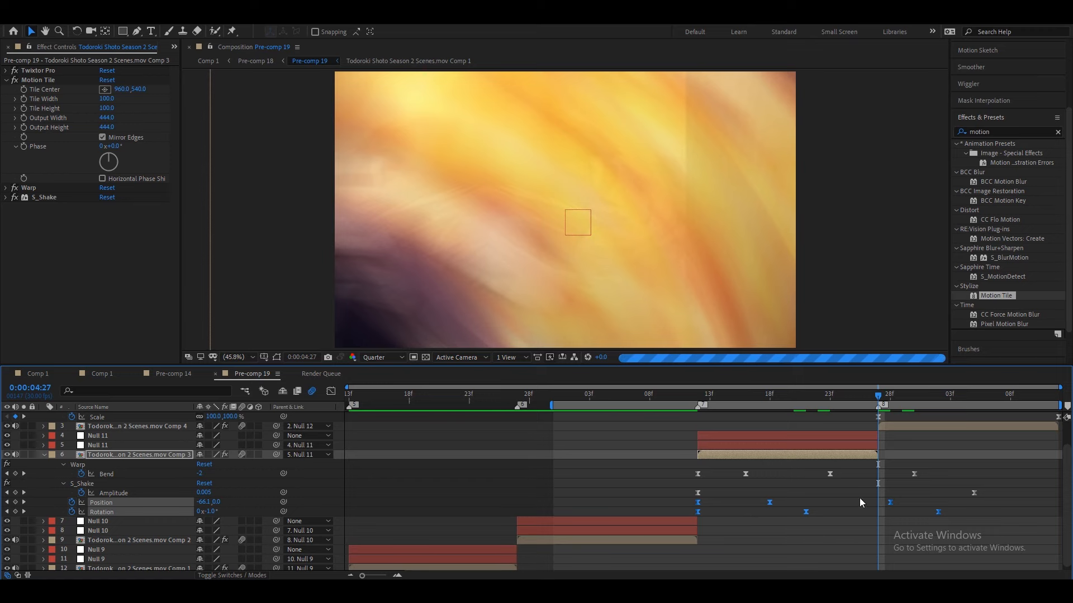
pyautogui.scroll(1, 877, 475)
pyautogui.click(894, 453)
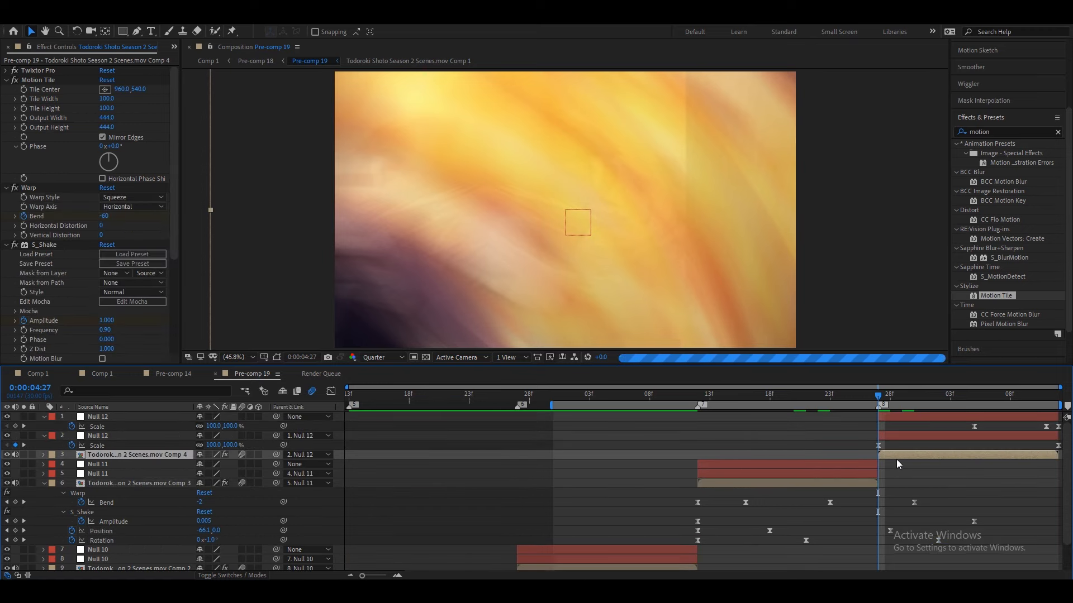
# Collapse the layers' keyframed properties, then preview the transitions with the work area starting at 0:00:03:13
pyautogui.moveTo(878, 396); pyautogui.dragTo(339, 442)
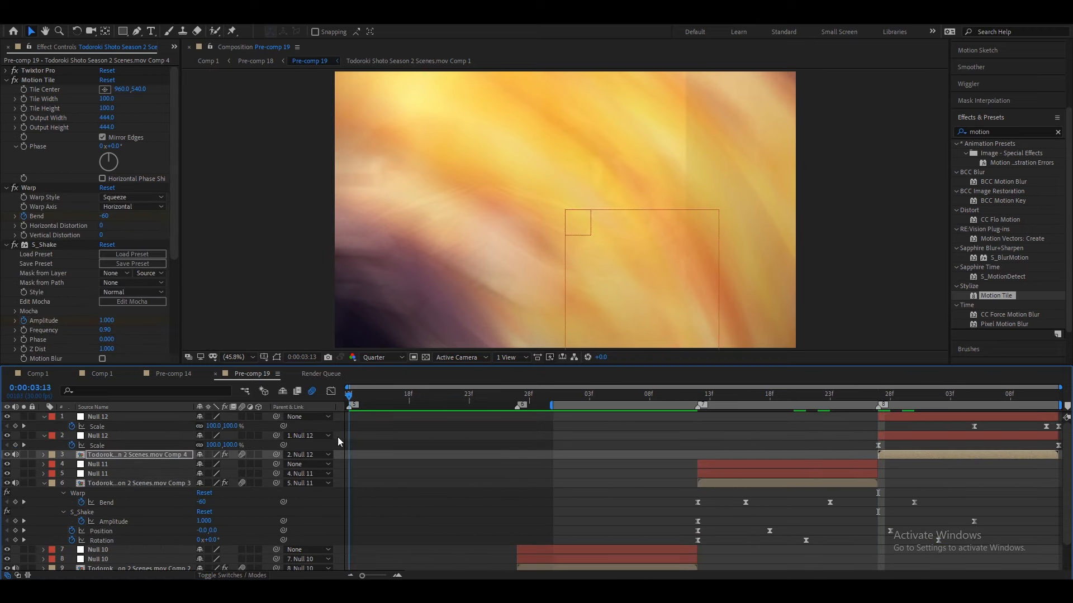
pyautogui.click(419, 535)
pyautogui.press('u')
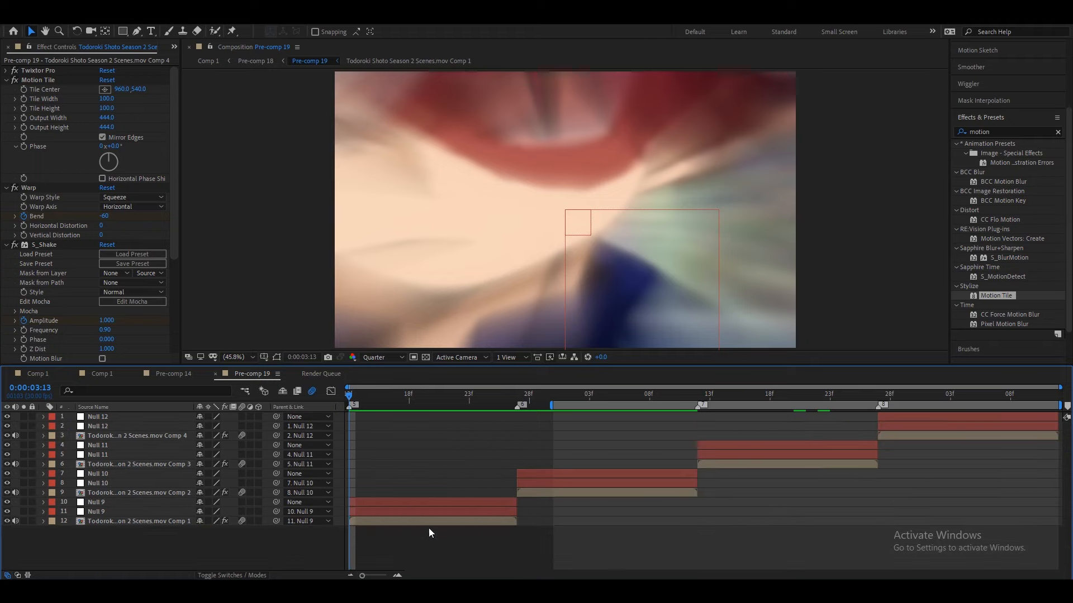
pyautogui.press('b')
pyautogui.press('space')
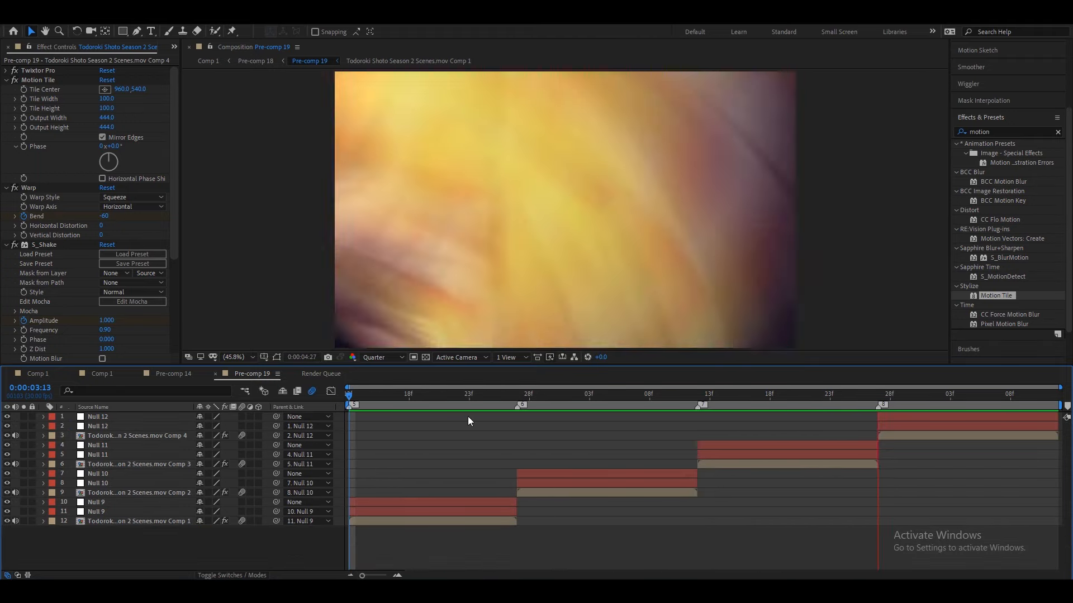